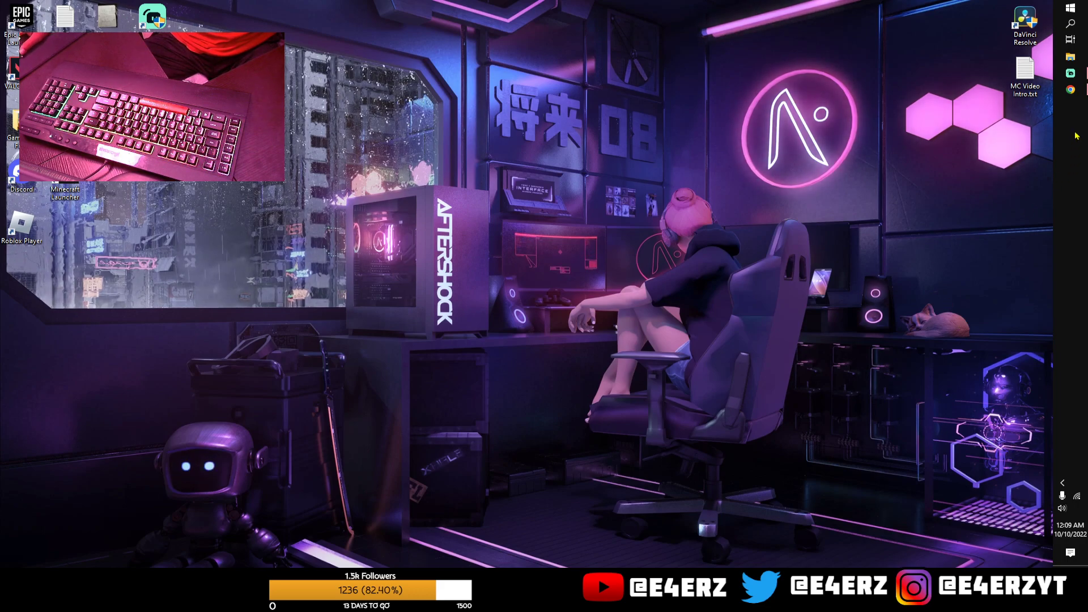
Bring Chrome forward on the 'multiple roblox - Search' results tab
{"action": "left_click", "coordinate": [1070, 90]}
{"action": "left_click", "coordinate": [225, 7]}
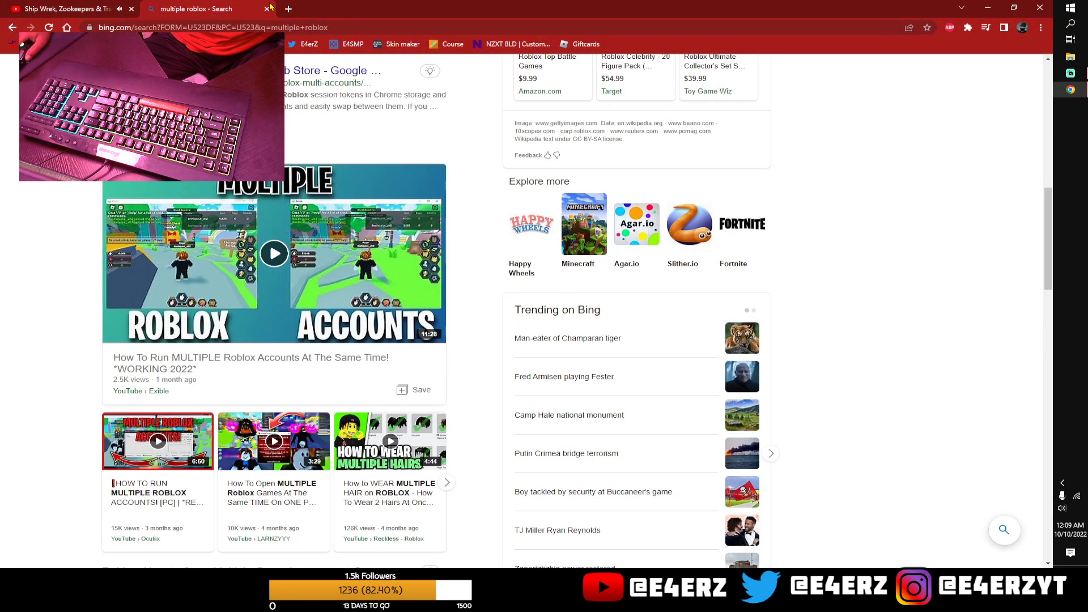
Search 'roblox multiple' from a new browser tab
{"action": "left_click", "coordinate": [289, 9]}
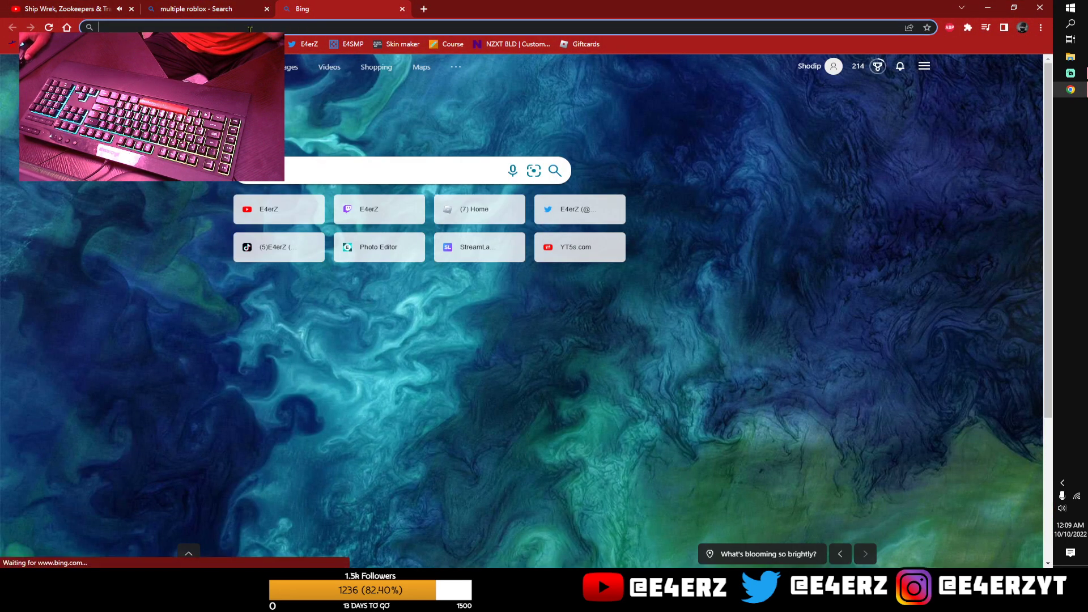
{"action": "type", "text": "roblox "}
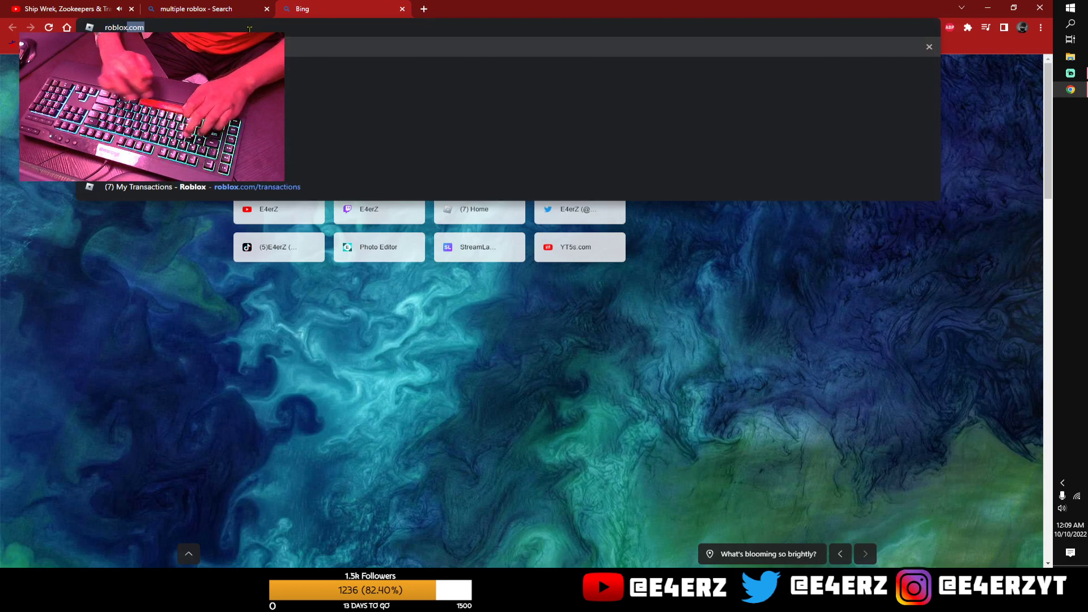
{"action": "type", "text": "multiple"}
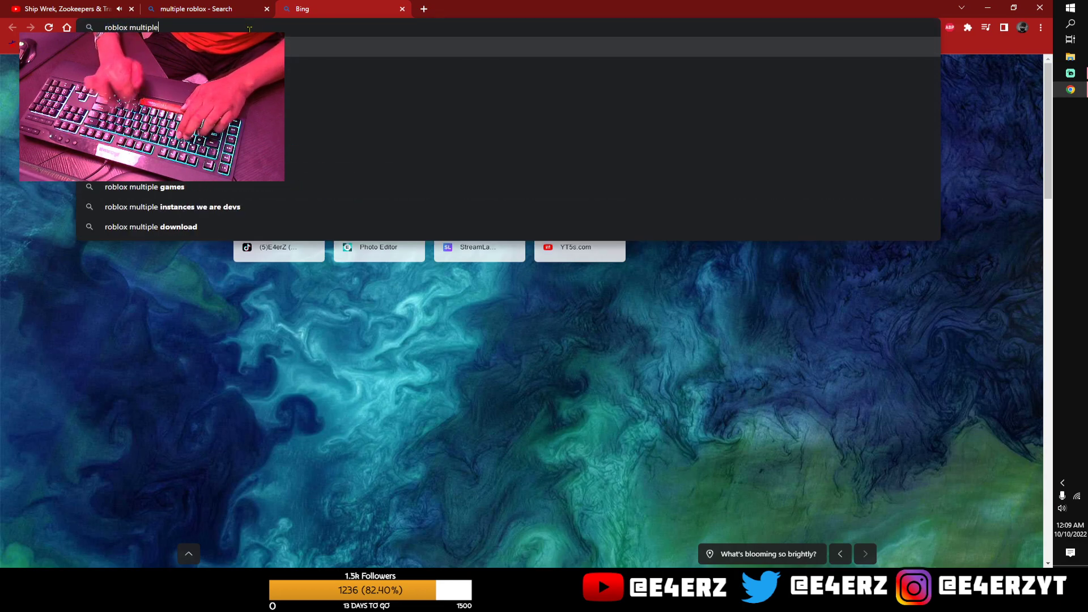
{"action": "key", "text": "Return"}
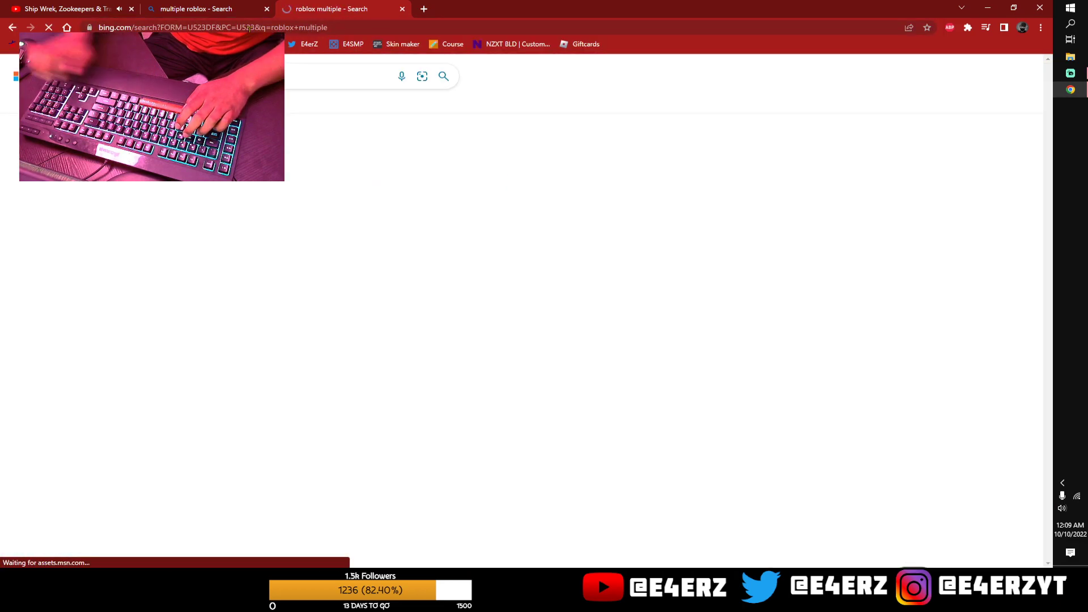
{"action": "scroll", "coordinate": [402, 220], "scroll_direction": "down", "scroll_amount": 2}
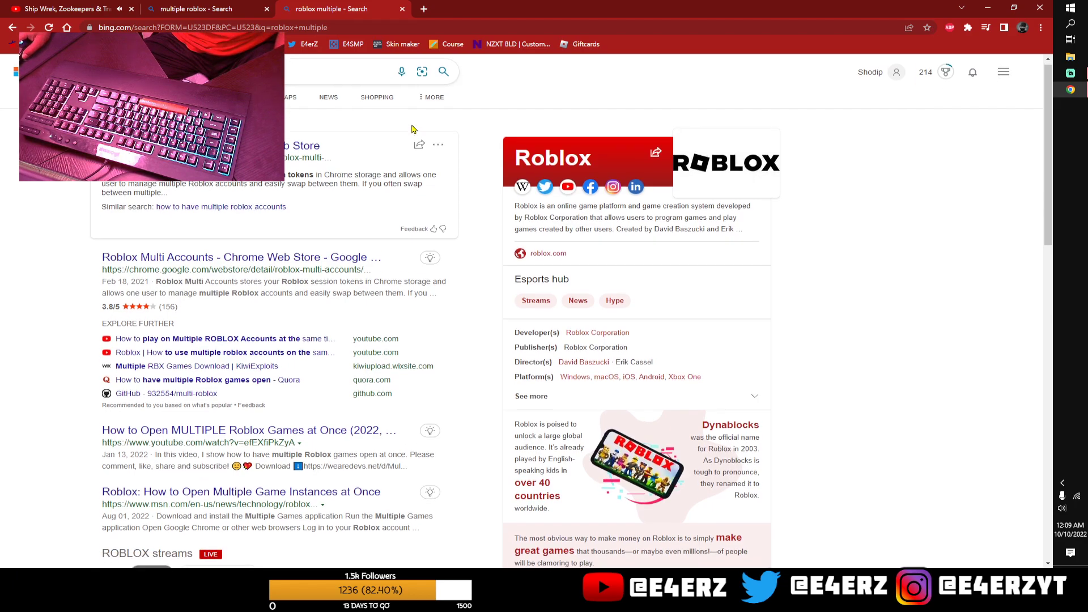
{"action": "scroll", "coordinate": [401, 221], "scroll_direction": "down", "scroll_amount": 1}
{"action": "scroll", "coordinate": [398, 213], "scroll_direction": "down", "scroll_amount": 1}
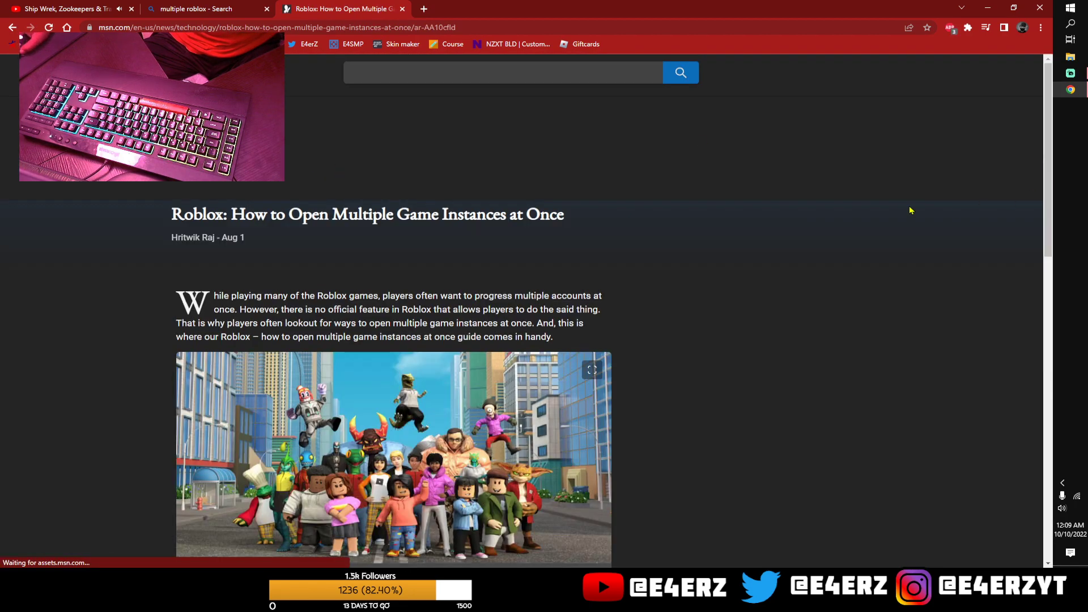
{"action": "scroll", "coordinate": [734, 193], "scroll_direction": "down", "scroll_amount": 3}
{"action": "scroll", "coordinate": [734, 194], "scroll_direction": "down", "scroll_amount": 2}
{"action": "scroll", "coordinate": [261, 306], "scroll_direction": "down", "scroll_amount": 2}
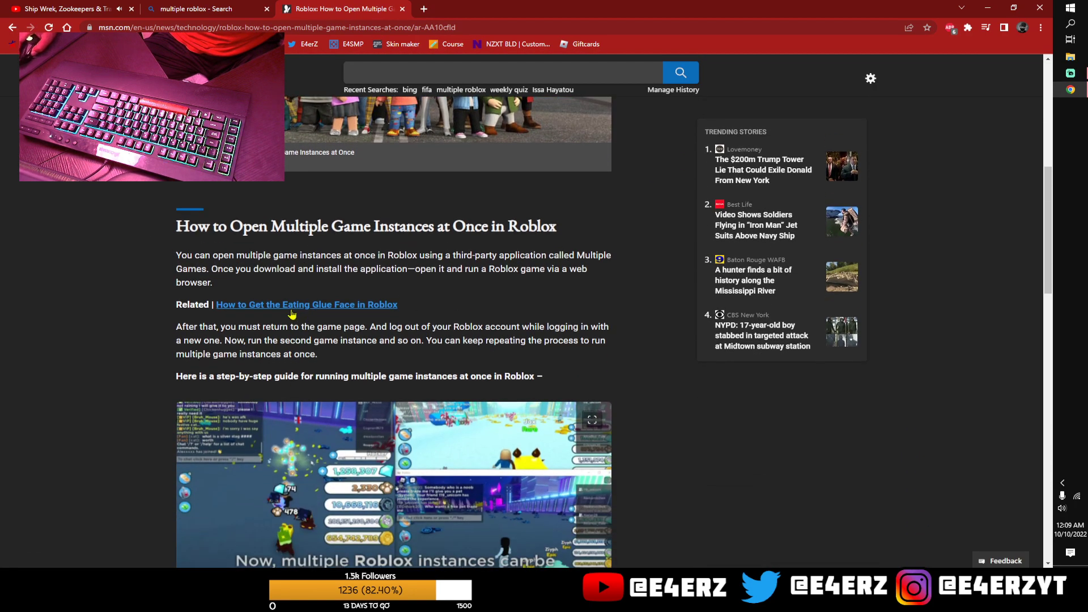
{"action": "scroll", "coordinate": [281, 300], "scroll_direction": "down", "scroll_amount": 2}
{"action": "scroll", "coordinate": [323, 287], "scroll_direction": "down", "scroll_amount": 3}
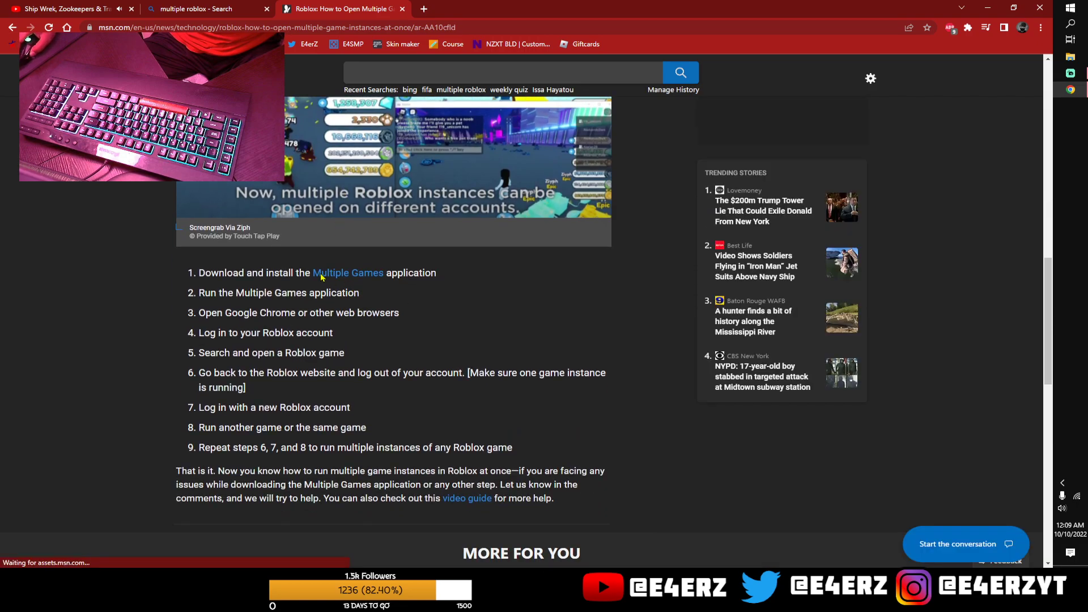
Download Multiple_ROBLOX.exe from the Multiple Games page and run it
{"action": "left_click", "coordinate": [344, 273]}
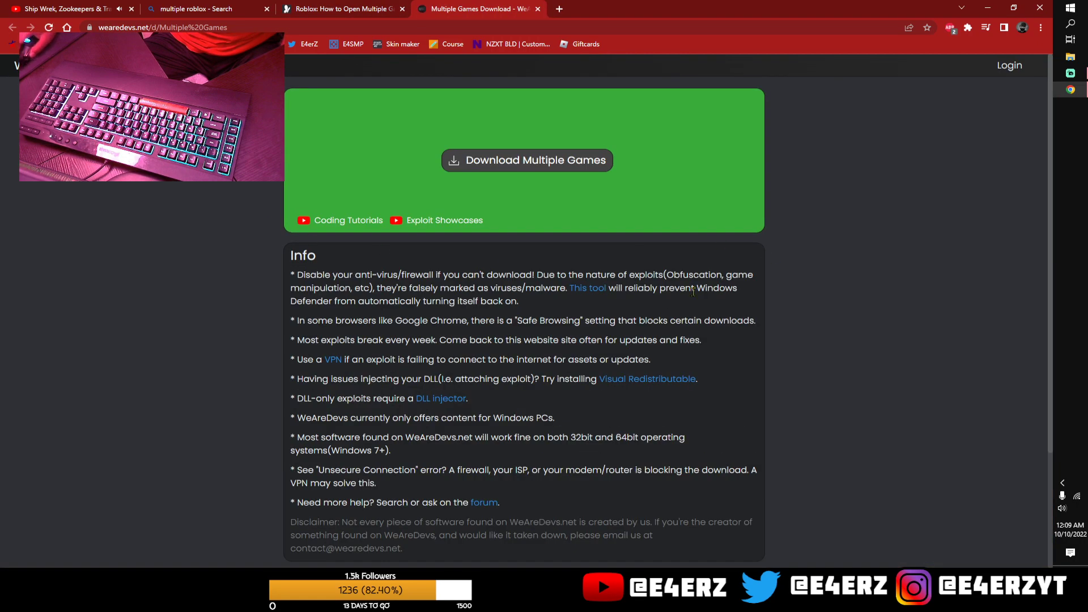
{"action": "left_click", "coordinate": [545, 160]}
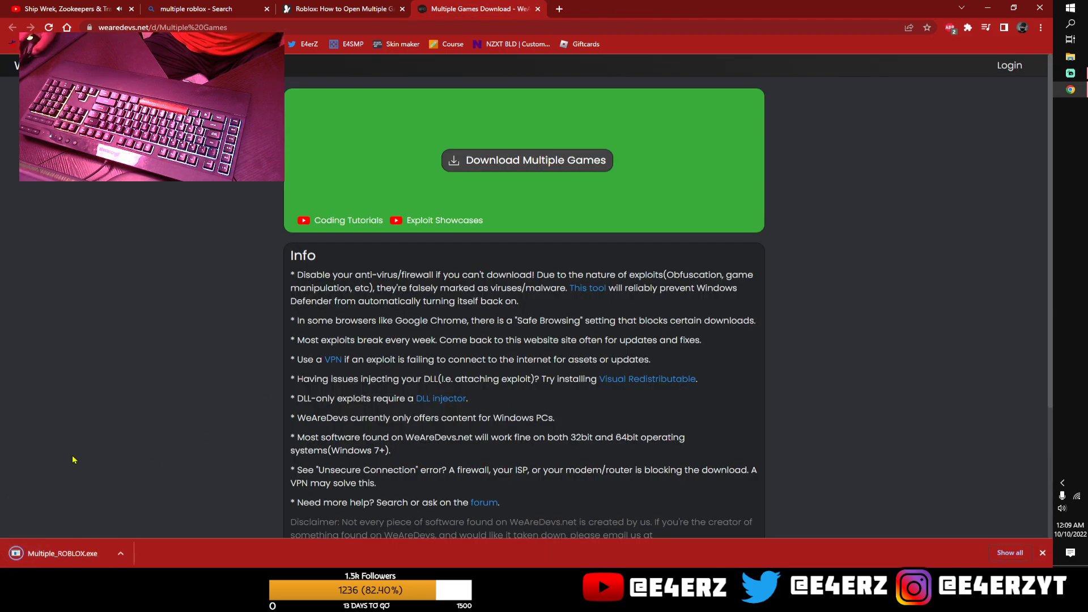
{"action": "scroll", "coordinate": [318, 298], "scroll_direction": "down", "scroll_amount": 1}
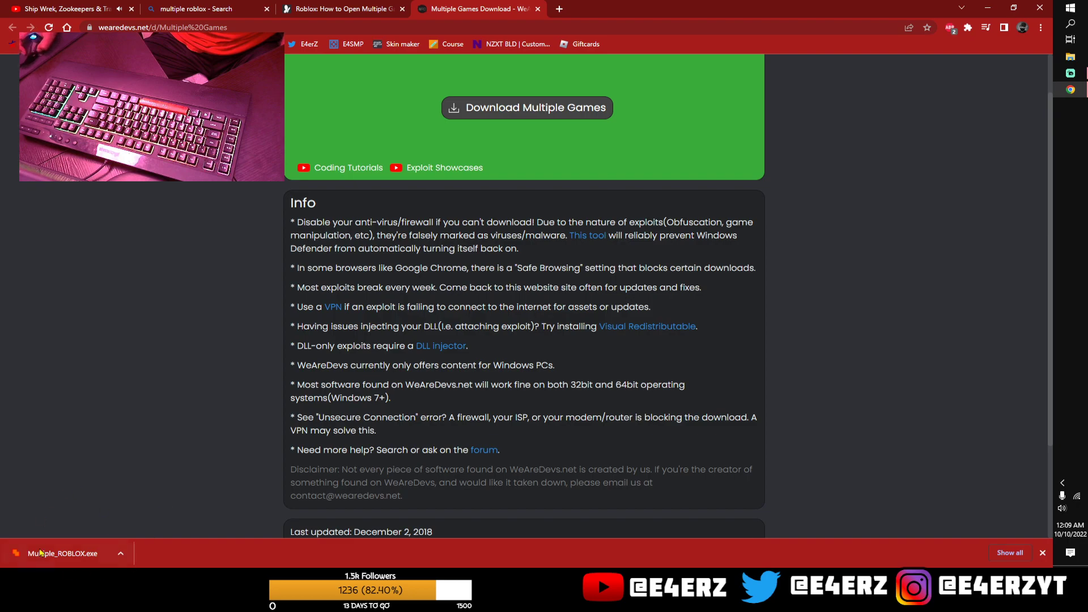
{"action": "left_click", "coordinate": [90, 552]}
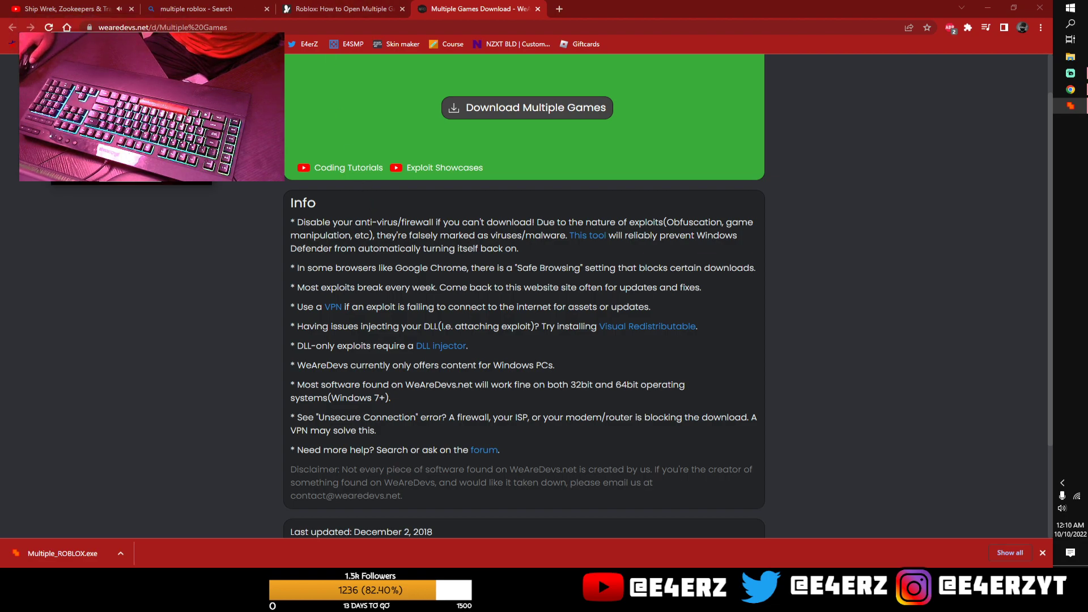
Close the MSN guide, Bing and download tabs, then load roblox.com in a new tab
{"action": "left_click", "coordinate": [364, 7]}
{"action": "key", "text": "ctrl+w"}
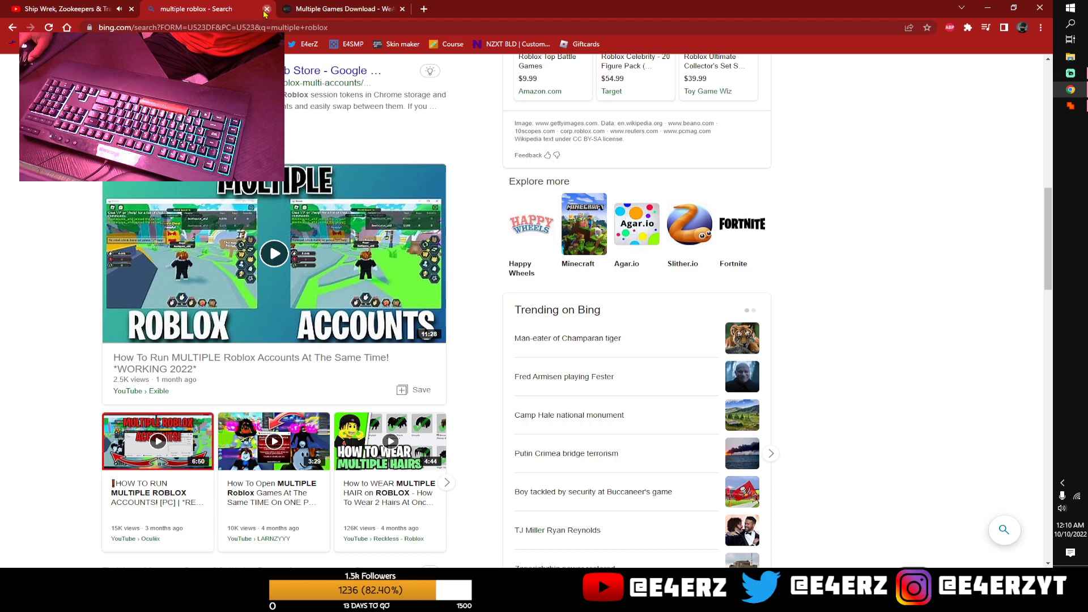
{"action": "left_click", "coordinate": [265, 10]}
{"action": "left_click", "coordinate": [265, 9]}
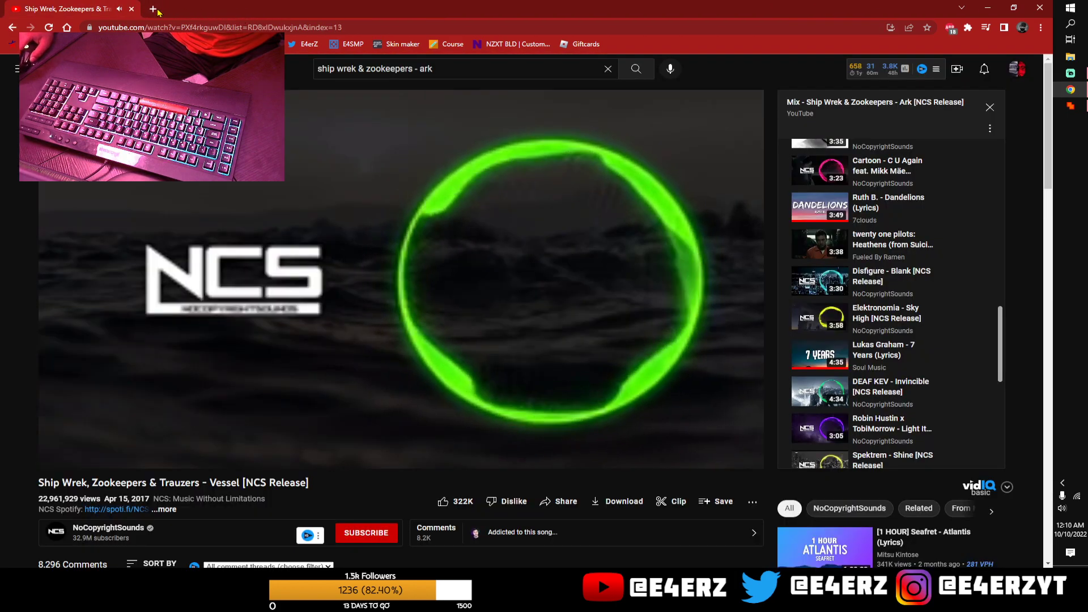
{"action": "left_click", "coordinate": [152, 8]}
{"action": "type", "text": "roblox.com"}
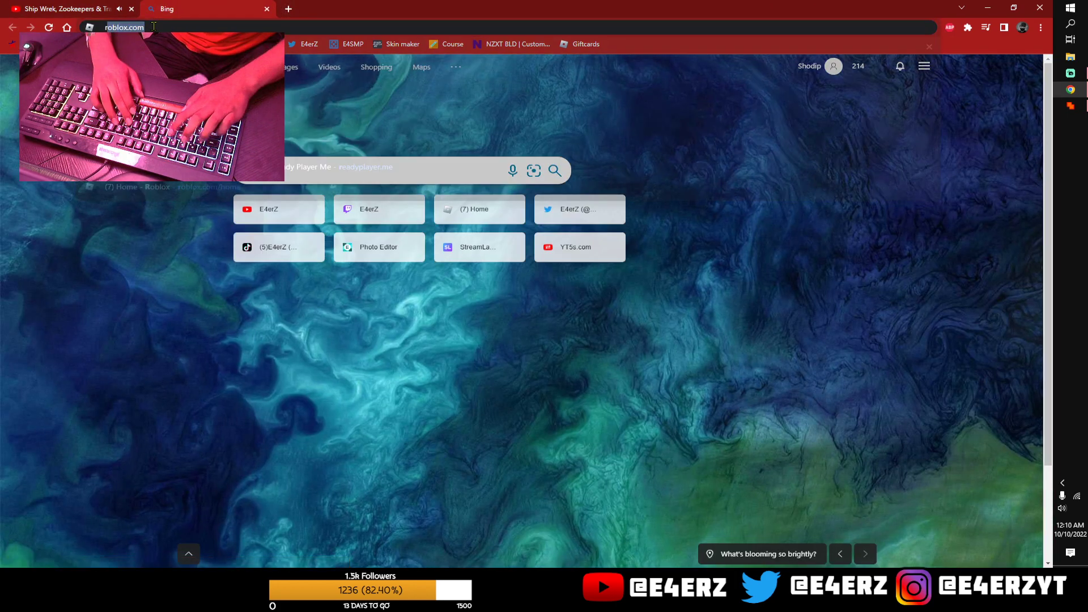
{"action": "key", "text": "Return"}
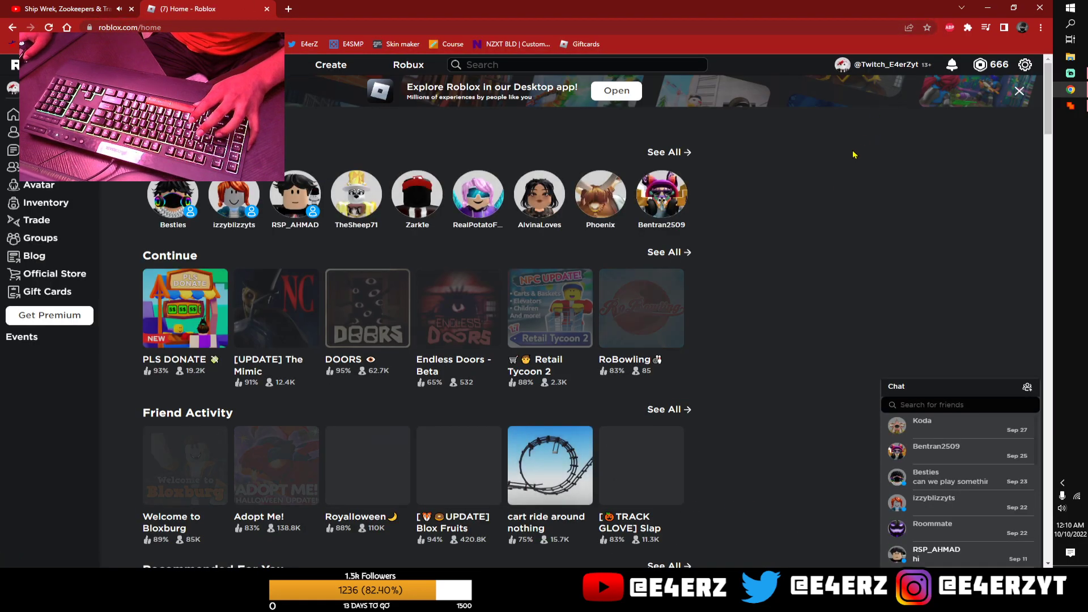
Open PLS DONATE, dismiss the prompts, and join the private server from Servers
{"action": "left_click", "coordinate": [179, 306]}
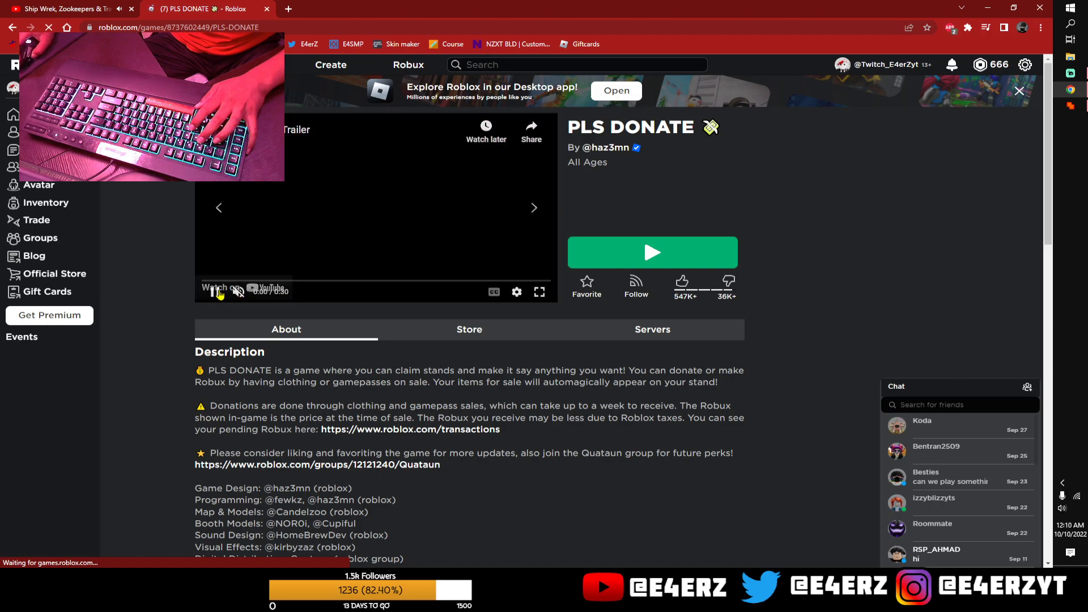
{"action": "left_click", "coordinate": [652, 253]}
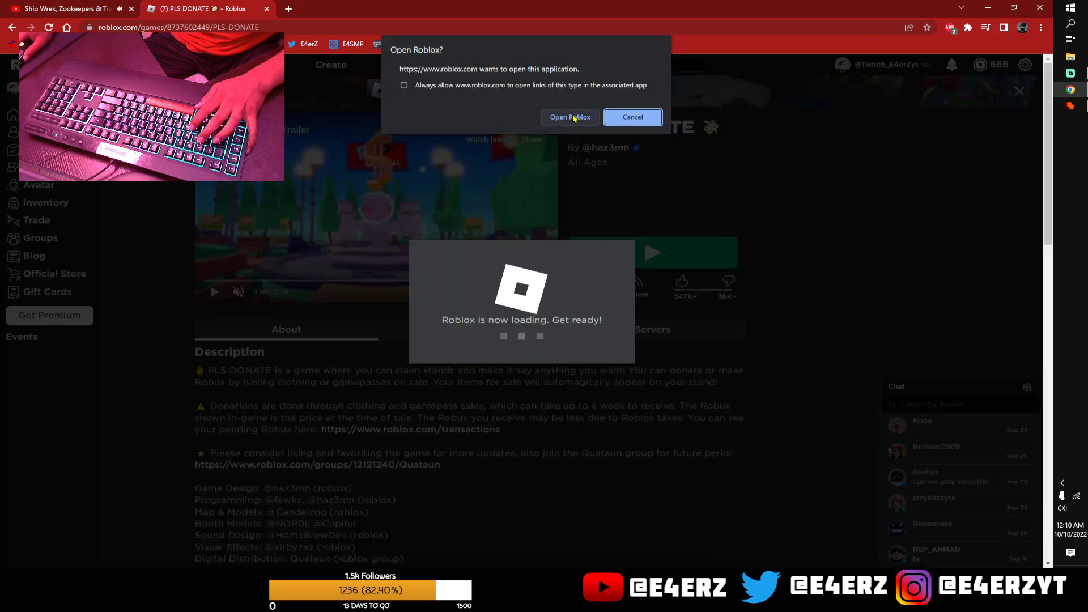
{"action": "left_click", "coordinate": [630, 119]}
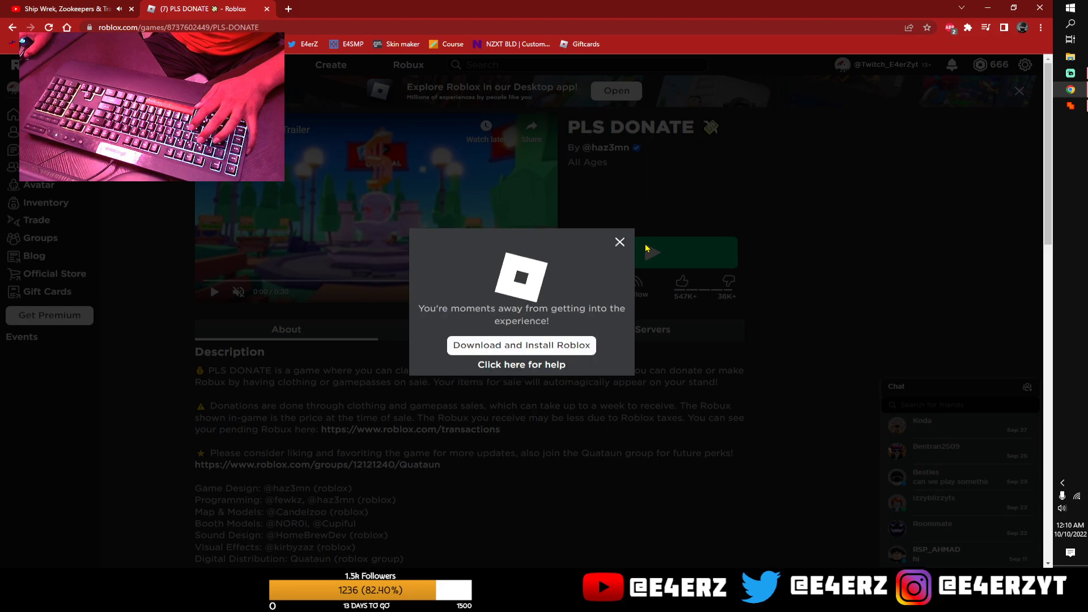
{"action": "left_click", "coordinate": [620, 243]}
{"action": "left_click", "coordinate": [653, 330]}
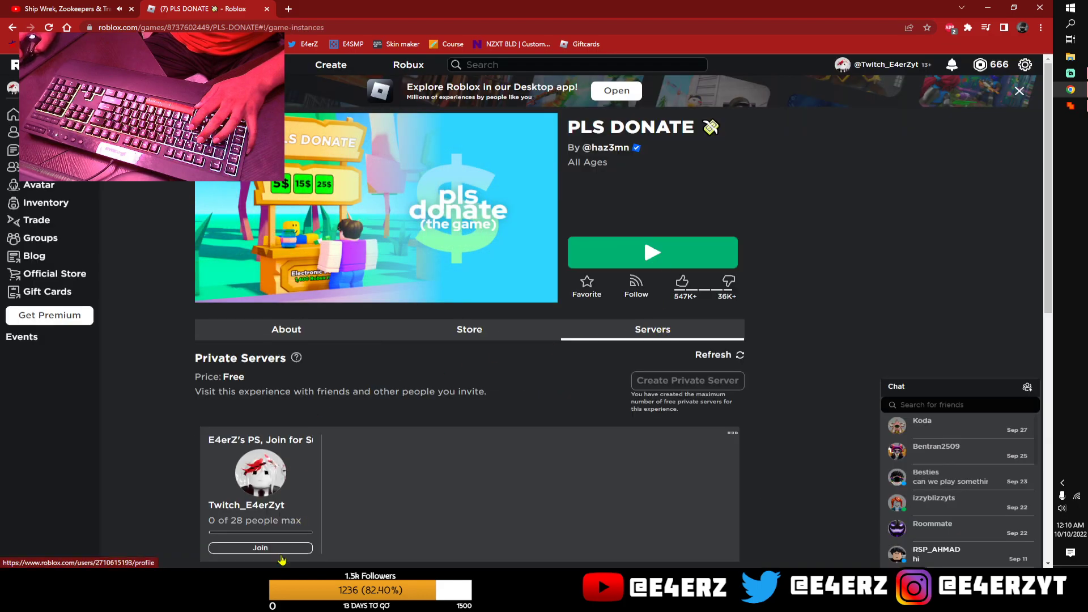
{"action": "left_click", "coordinate": [281, 552]}
{"action": "left_click", "coordinate": [561, 124]}
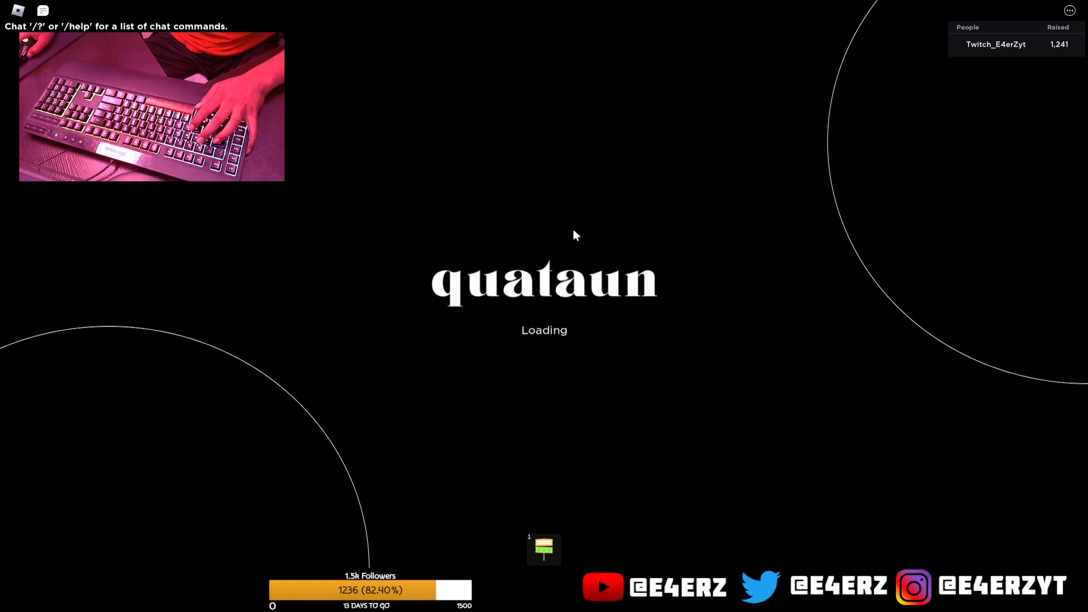
Turn Fullscreen off in PLS DONATE settings and move the shrunken game window
{"action": "key", "text": "Escape"}
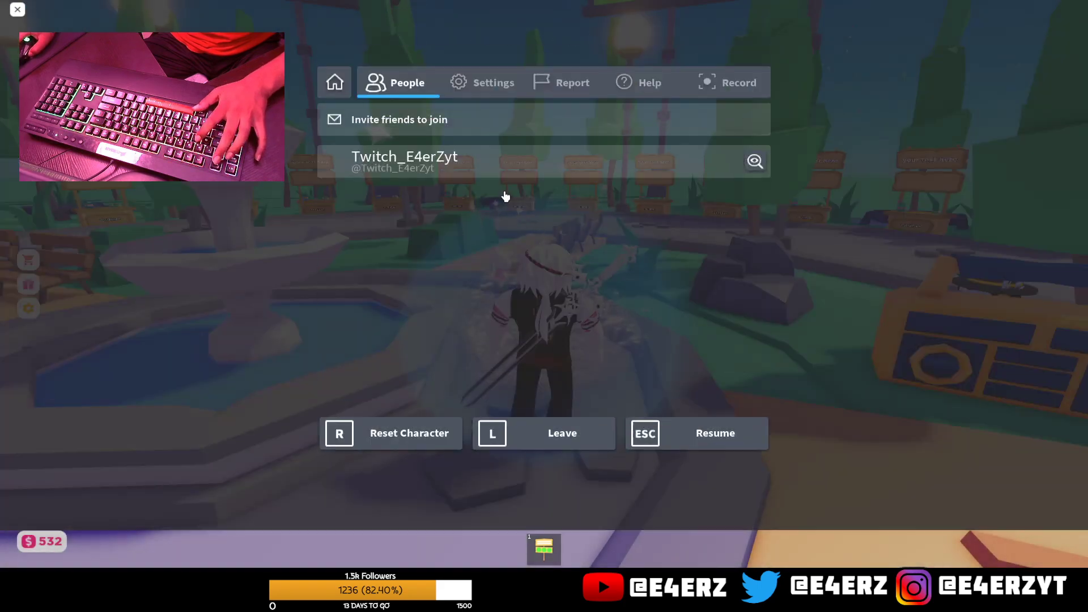
{"action": "left_click", "coordinate": [481, 120]}
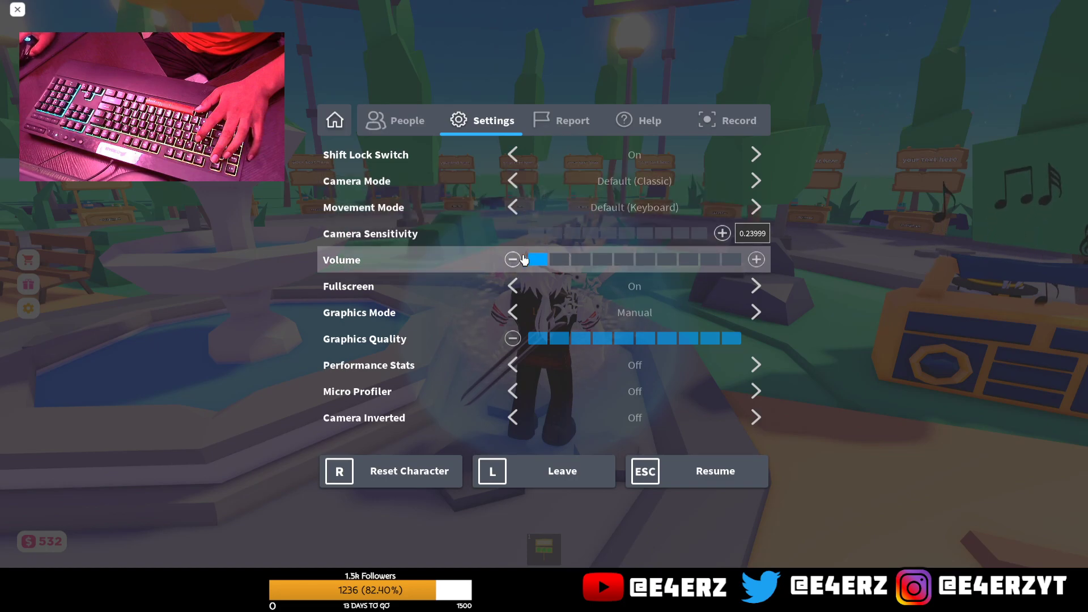
{"action": "left_click", "coordinate": [520, 288]}
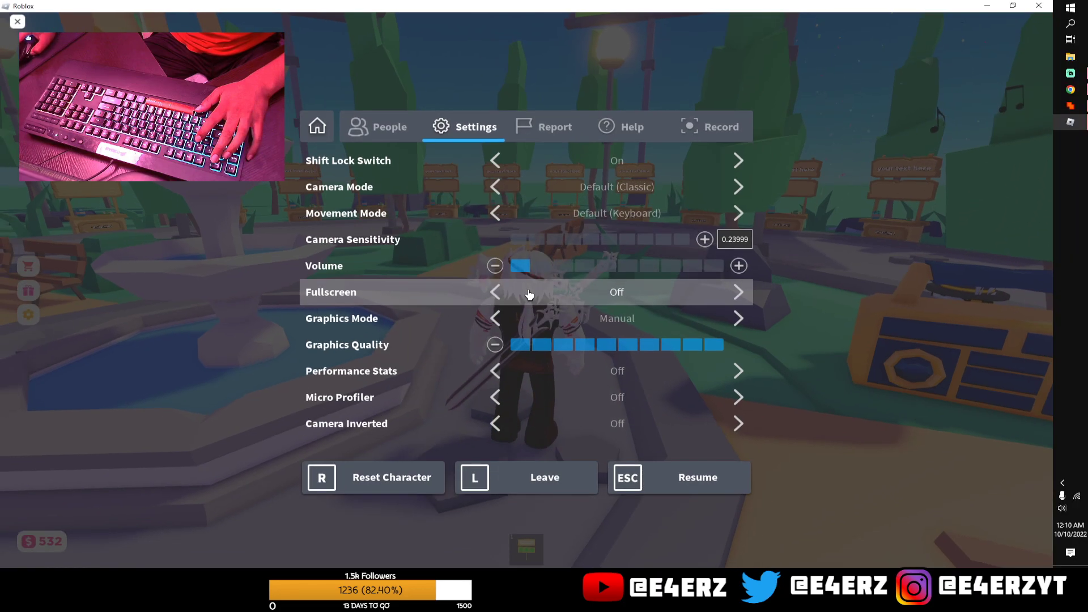
{"action": "left_click", "coordinate": [687, 481]}
{"action": "double_click", "coordinate": [569, 7]}
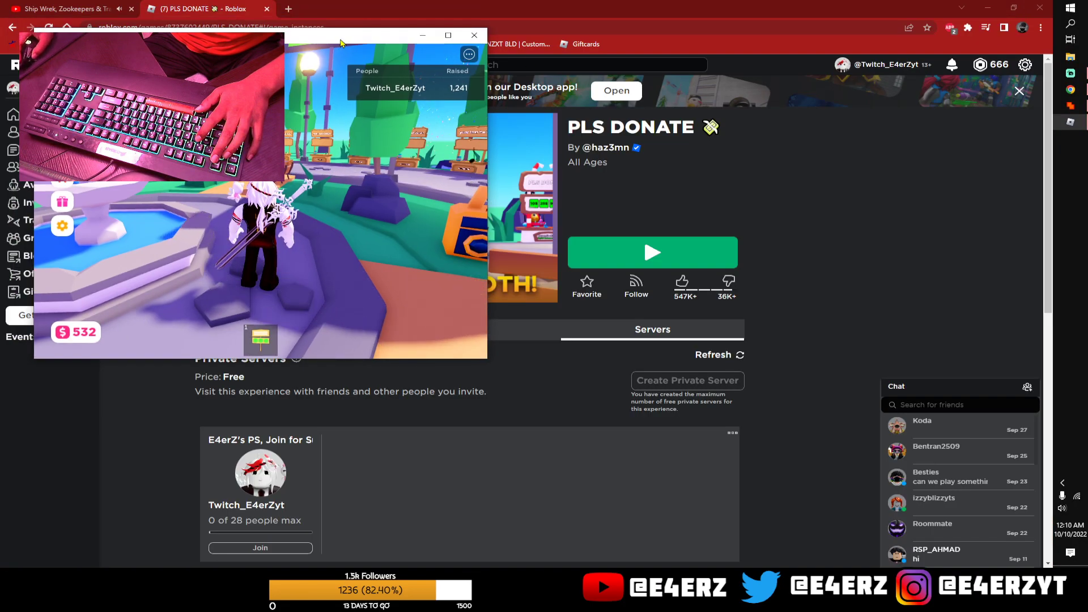
{"action": "left_click_drag", "start_coordinate": [351, 34], "coordinate": [406, 77]}
Back in Chrome, choose sign out from the website's gear menu
{"action": "left_click", "coordinate": [943, 132]}
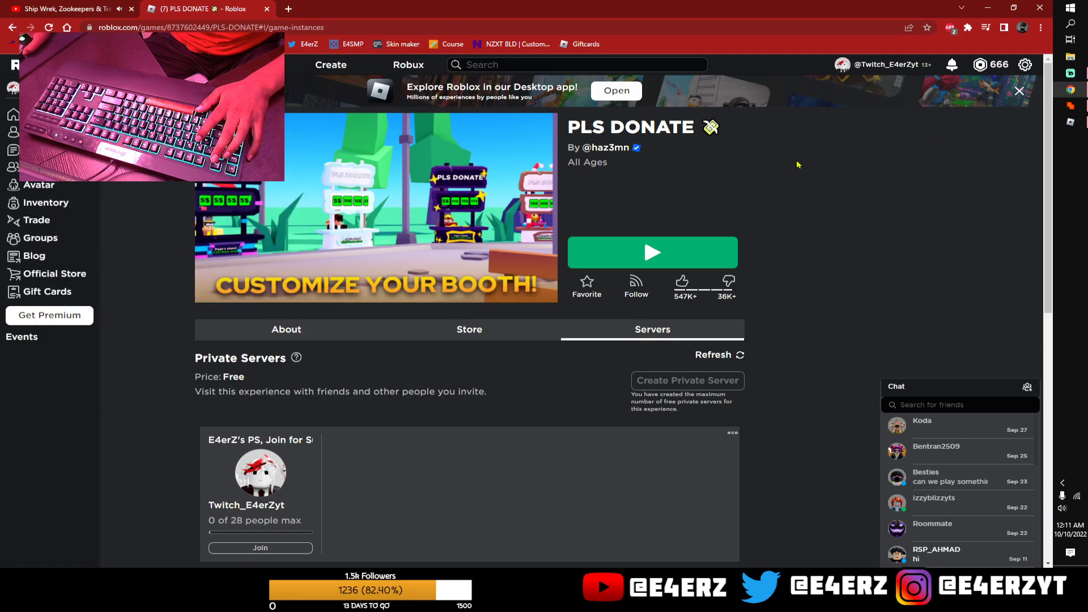
{"action": "left_click", "coordinate": [1025, 66]}
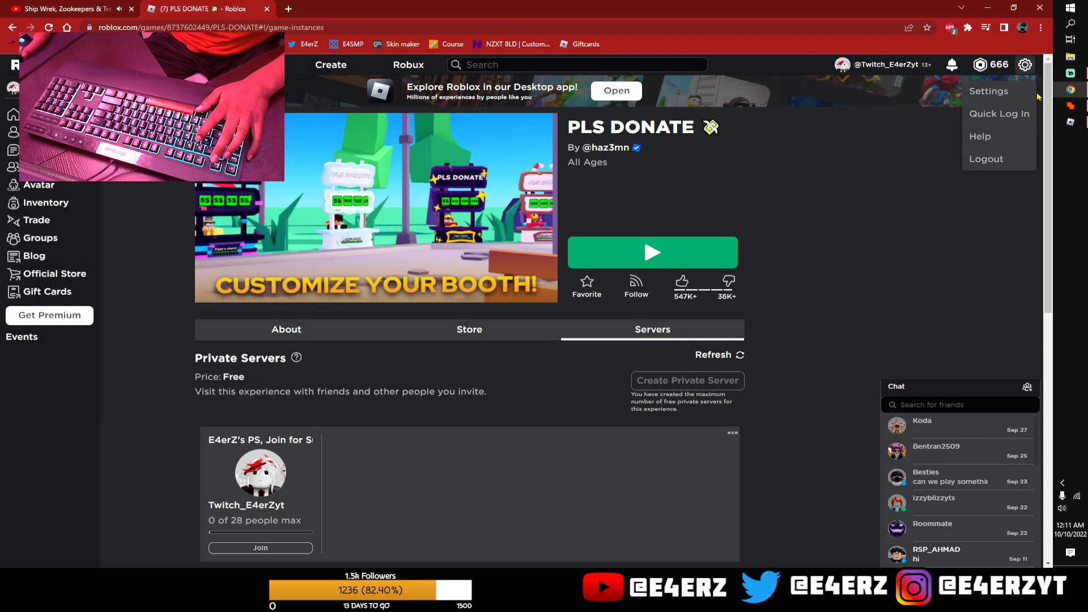
{"action": "left_click", "coordinate": [985, 159]}
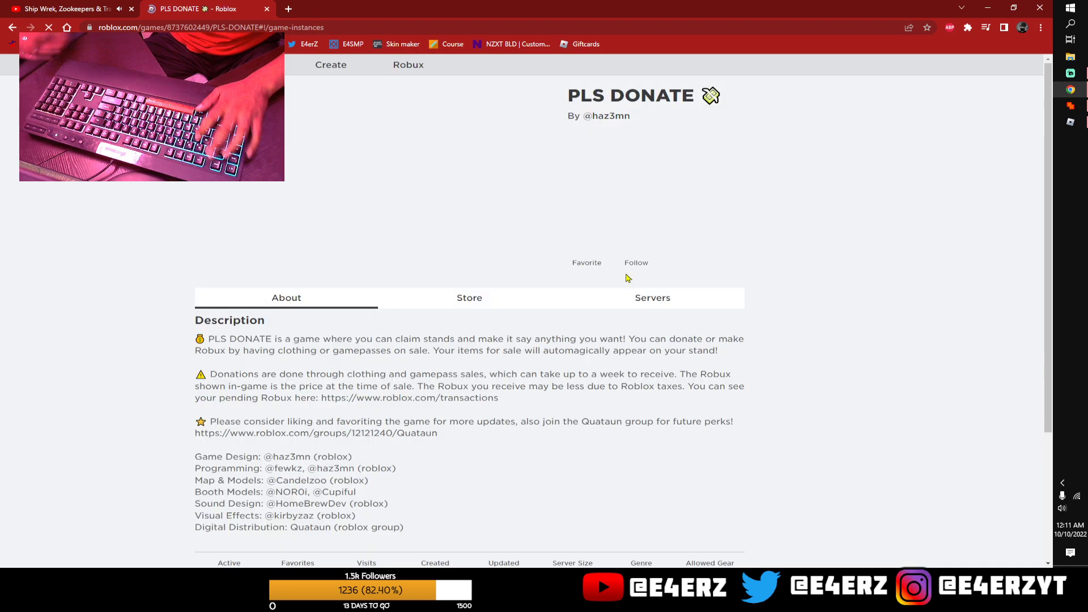
Log in as the second account, fixing the username capitalisation and retyping the password
{"action": "left_click", "coordinate": [1011, 66]}
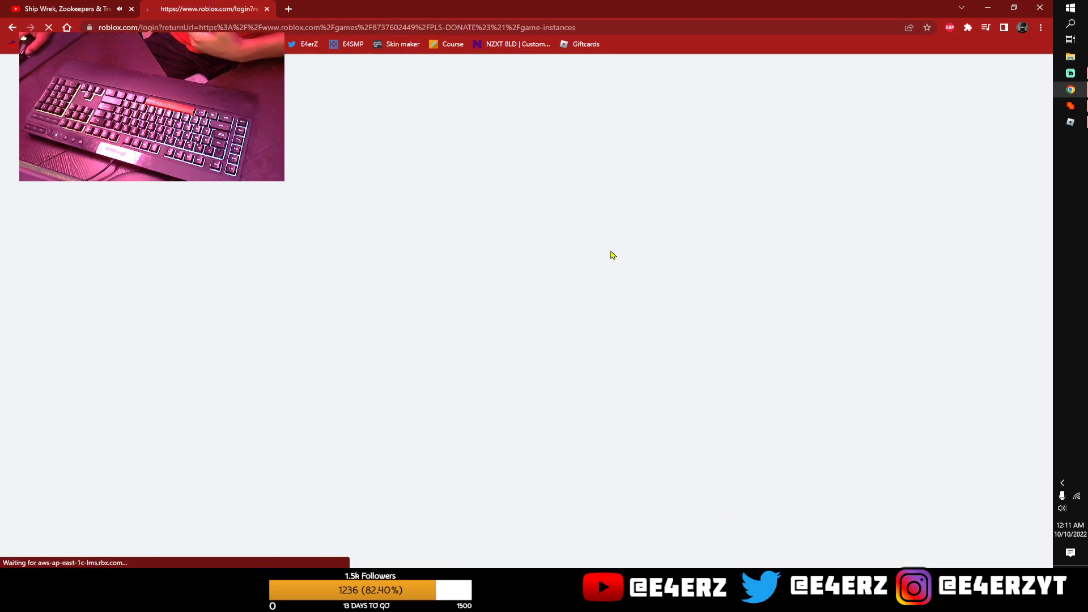
{"action": "left_click", "coordinate": [481, 137]}
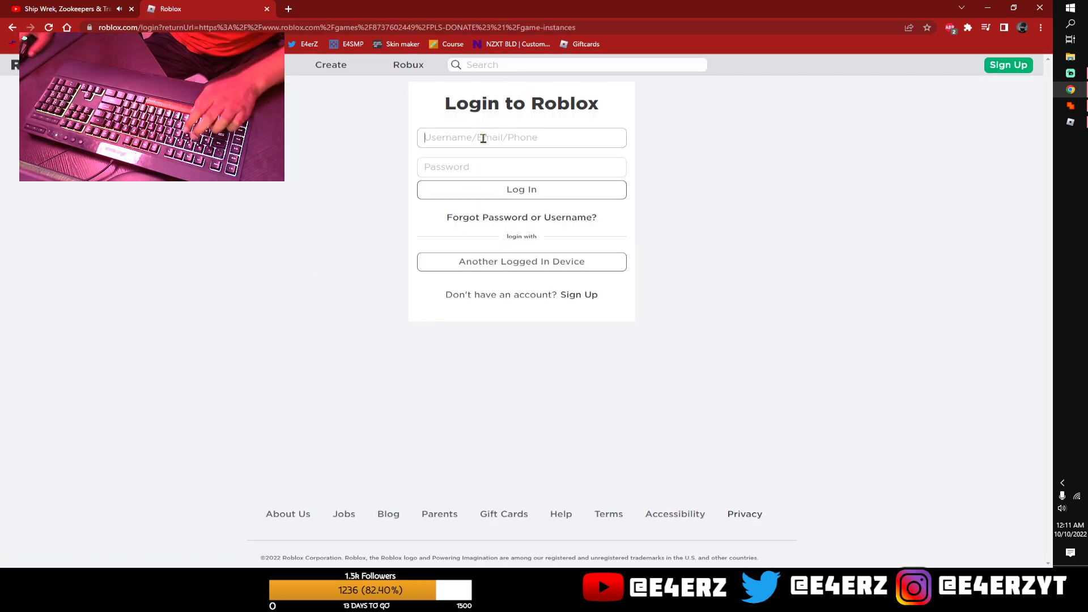
{"action": "type", "text": "TheReal"}
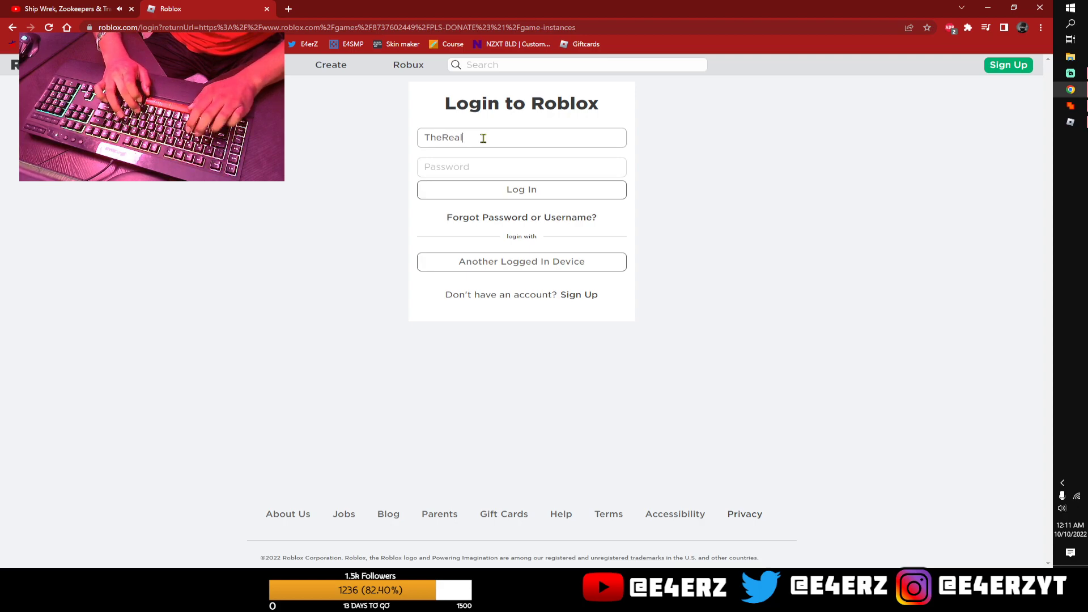
{"action": "type", "text": "Mrbeast"}
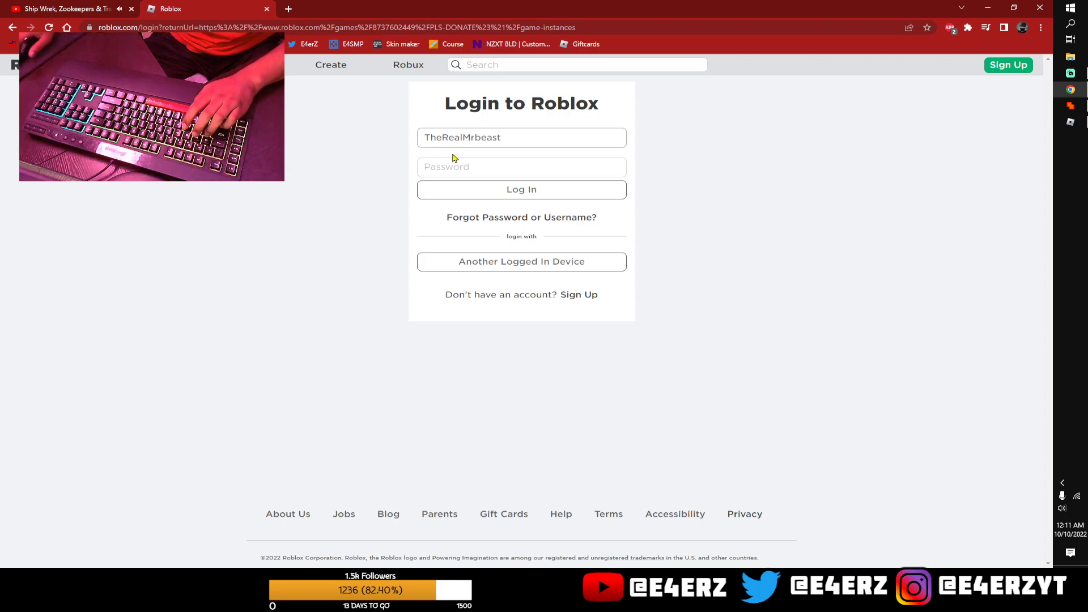
{"action": "type", "text": "*****"}
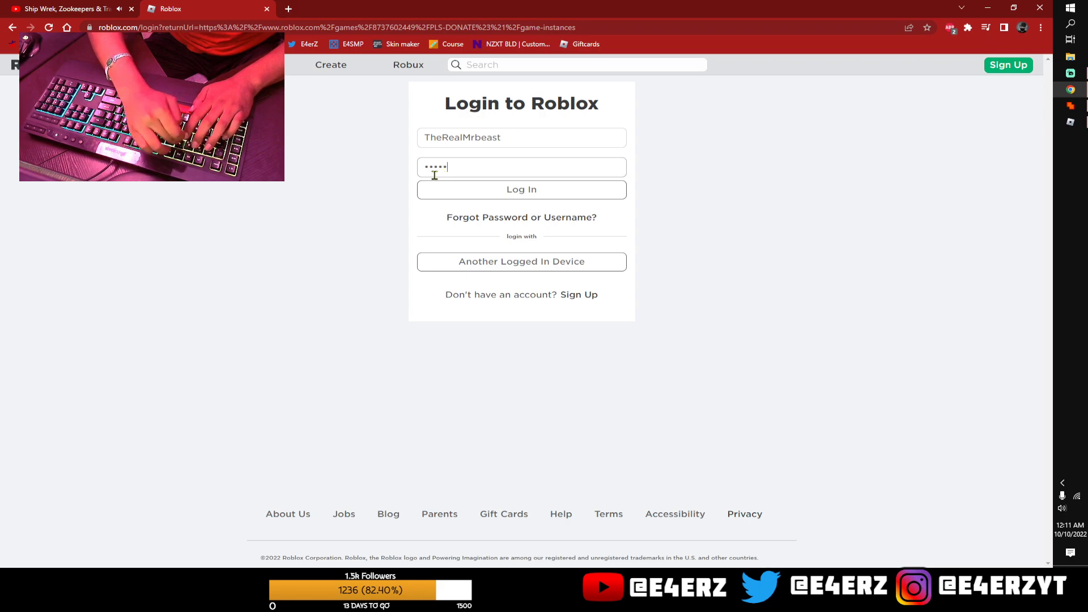
{"action": "type", "text": "******"}
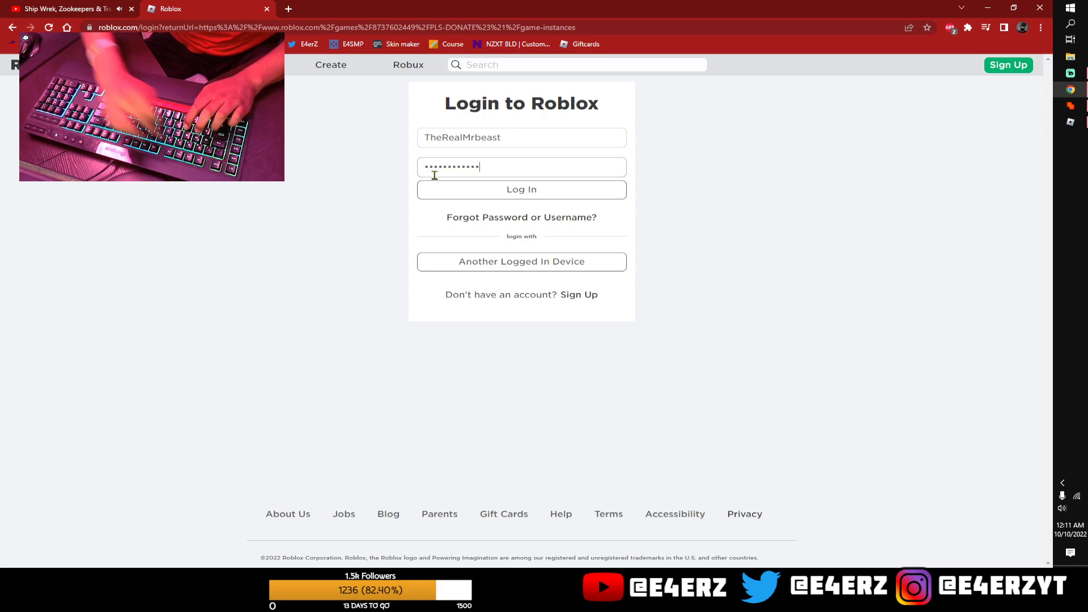
{"action": "type", "text": "*"}
{"action": "key", "text": "Return"}
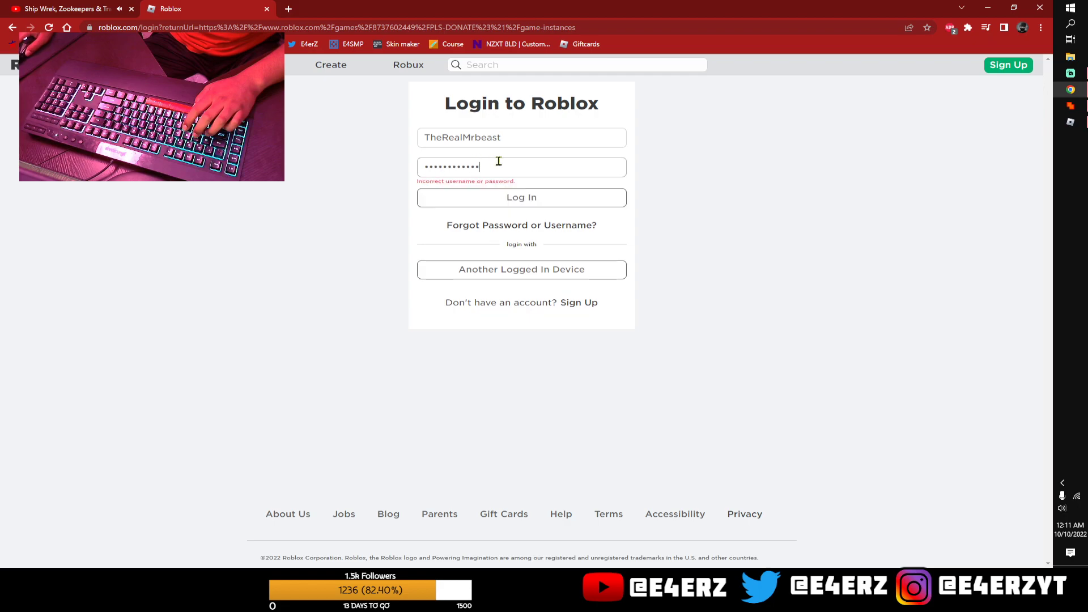
{"action": "left_click", "coordinate": [510, 144]}
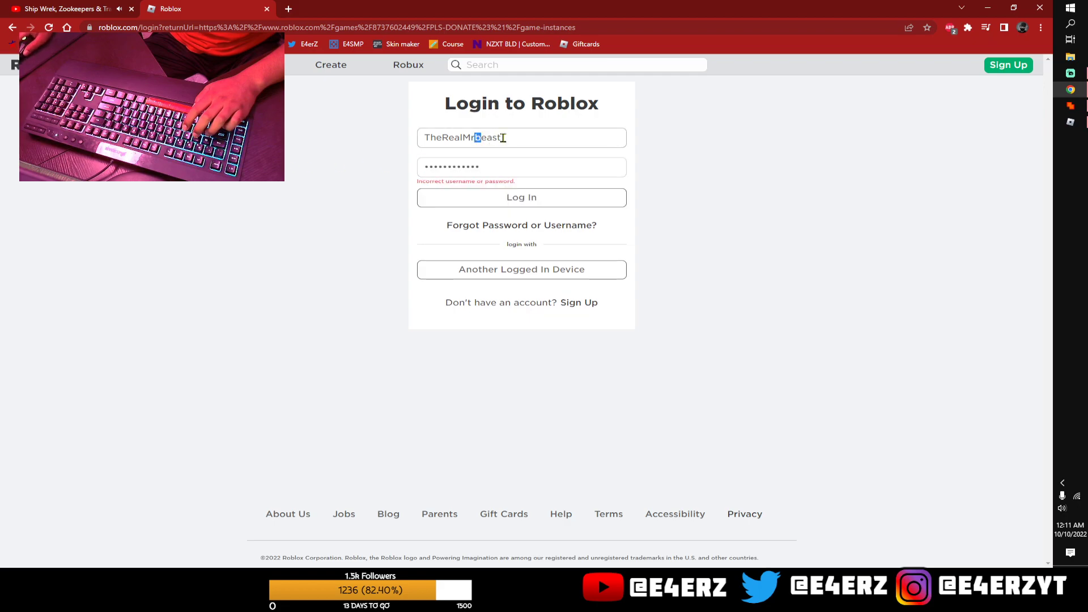
{"action": "type", "text": "B"}
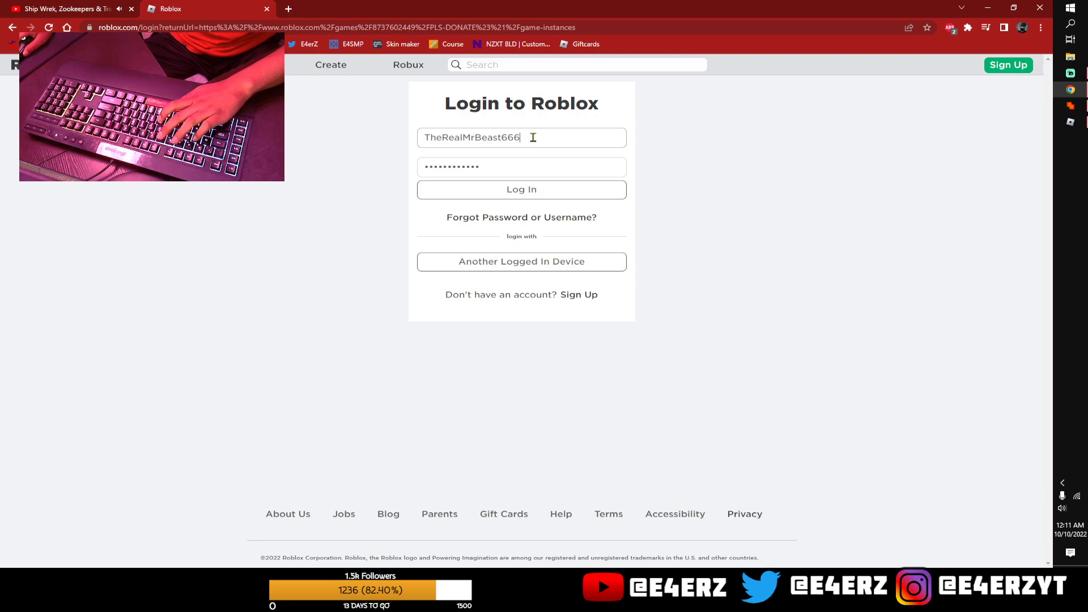
{"action": "type", "text": "66"}
{"action": "key", "text": "Return"}
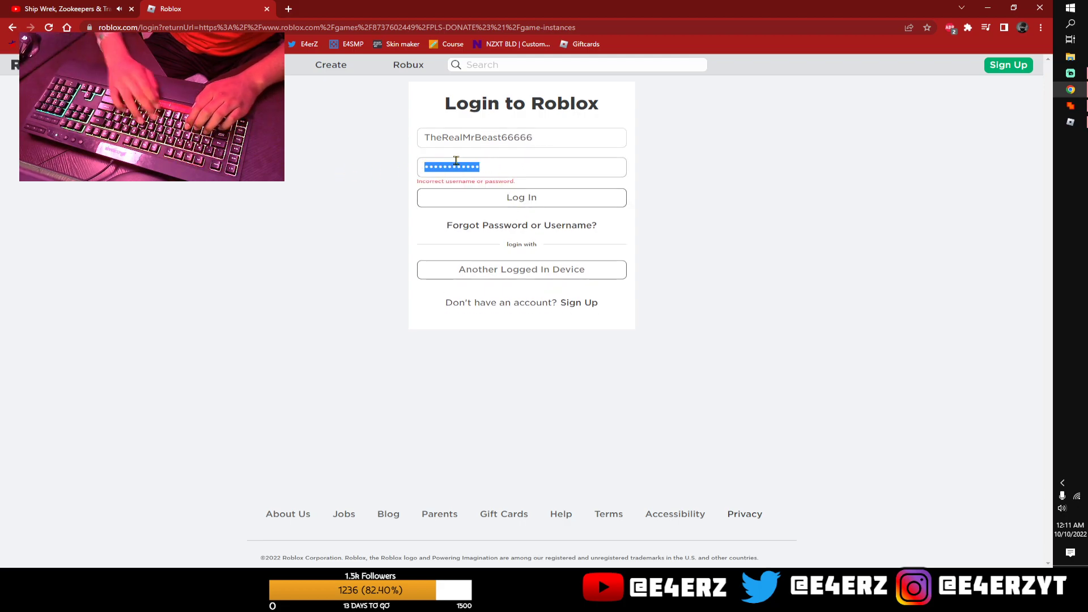
{"action": "type", "text": "•••••••••••"}
{"action": "key", "text": "Return"}
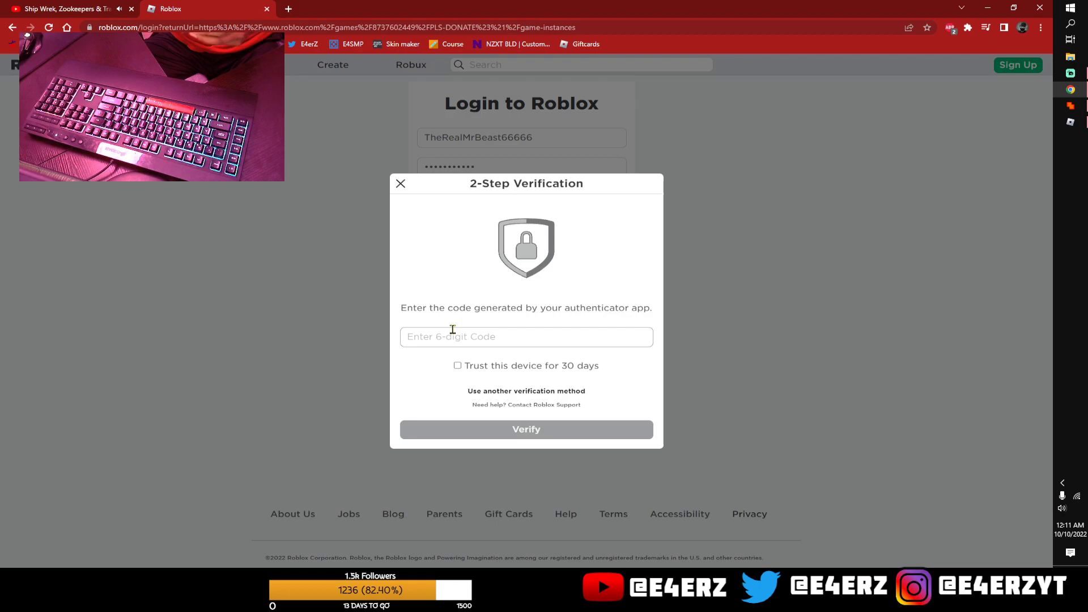
{"action": "type", "text": "*"}
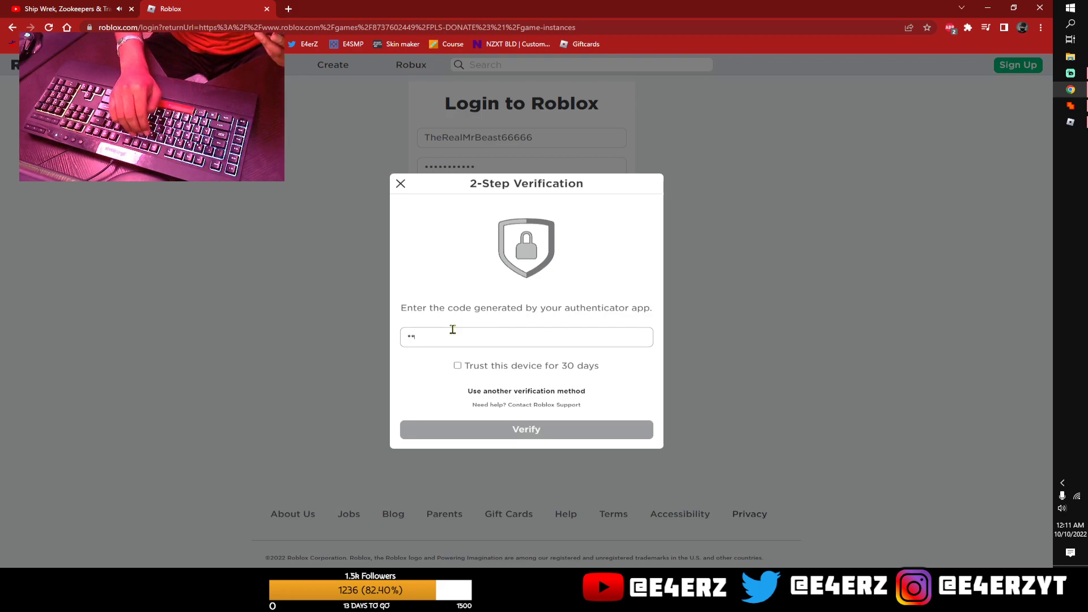
{"action": "type", "text": "**"}
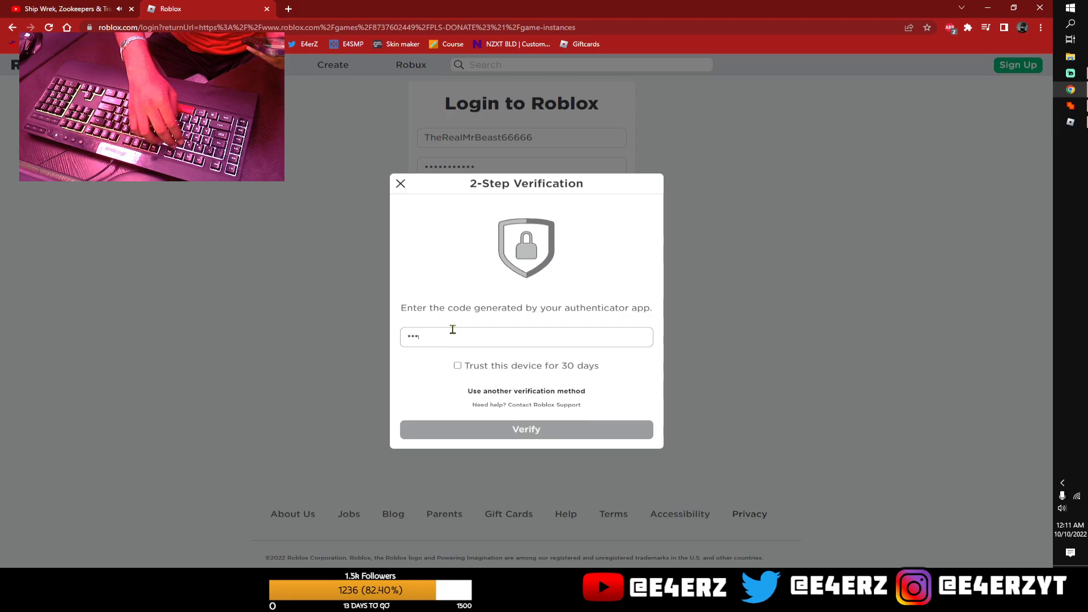
{"action": "type", "text": "***"}
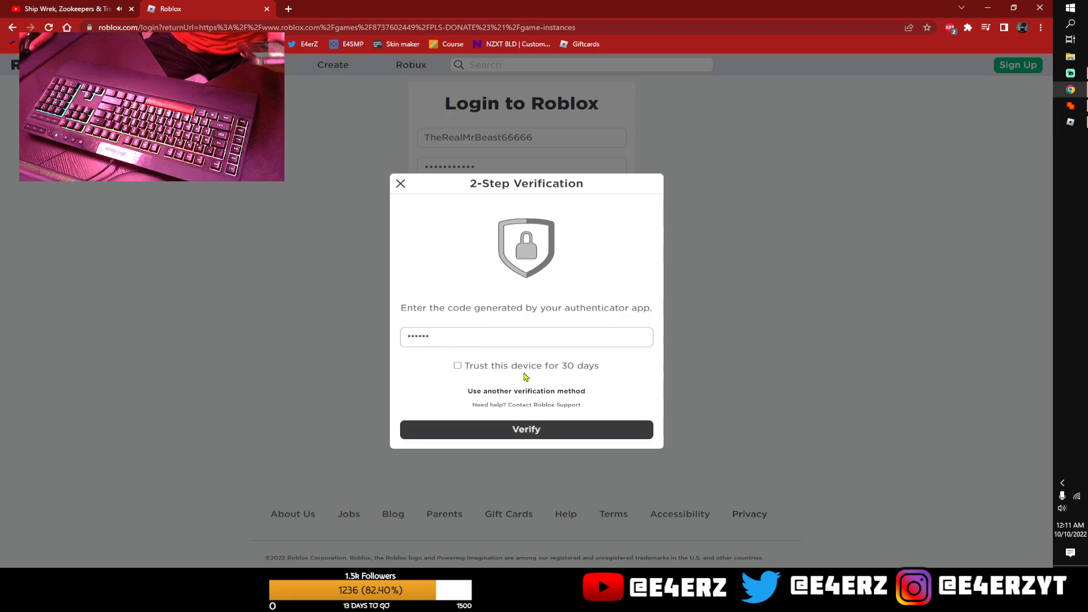
Submit the 6-digit authenticator code with Verify
{"action": "left_click", "coordinate": [518, 428]}
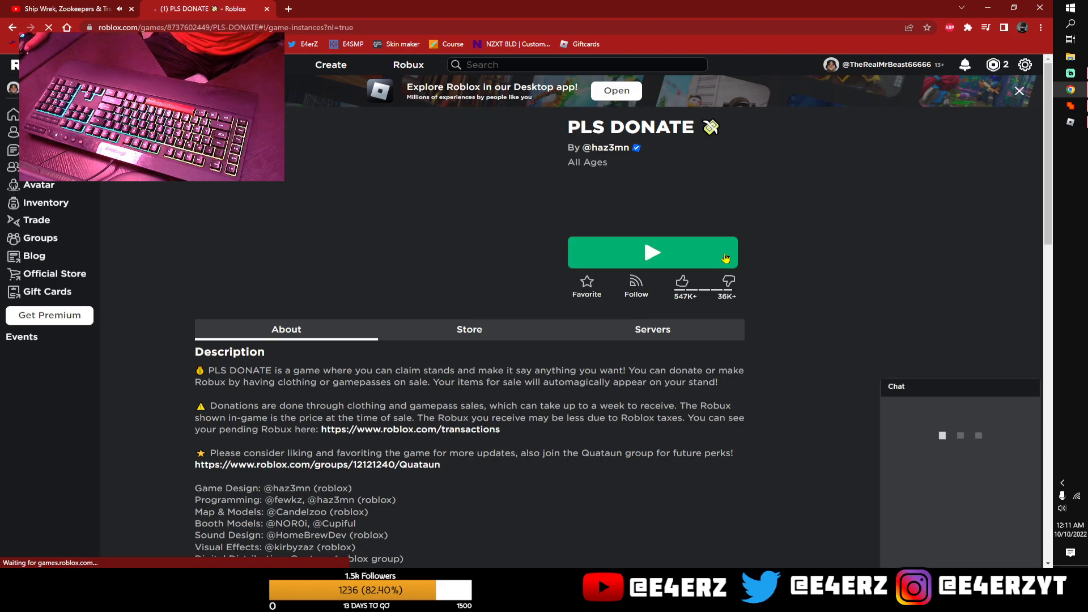
Join the private server from the Servers tab and bring the second game window forward
{"action": "left_click", "coordinate": [651, 327]}
{"action": "scroll", "coordinate": [267, 428], "scroll_direction": "down", "scroll_amount": 1}
{"action": "left_click", "coordinate": [260, 438]}
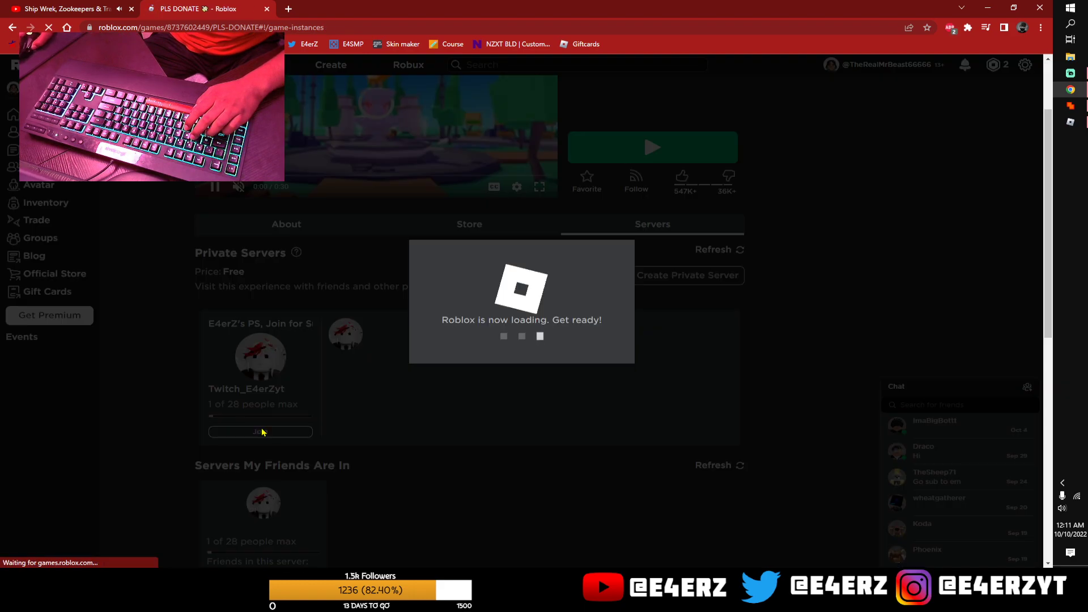
{"action": "left_click", "coordinate": [624, 114]}
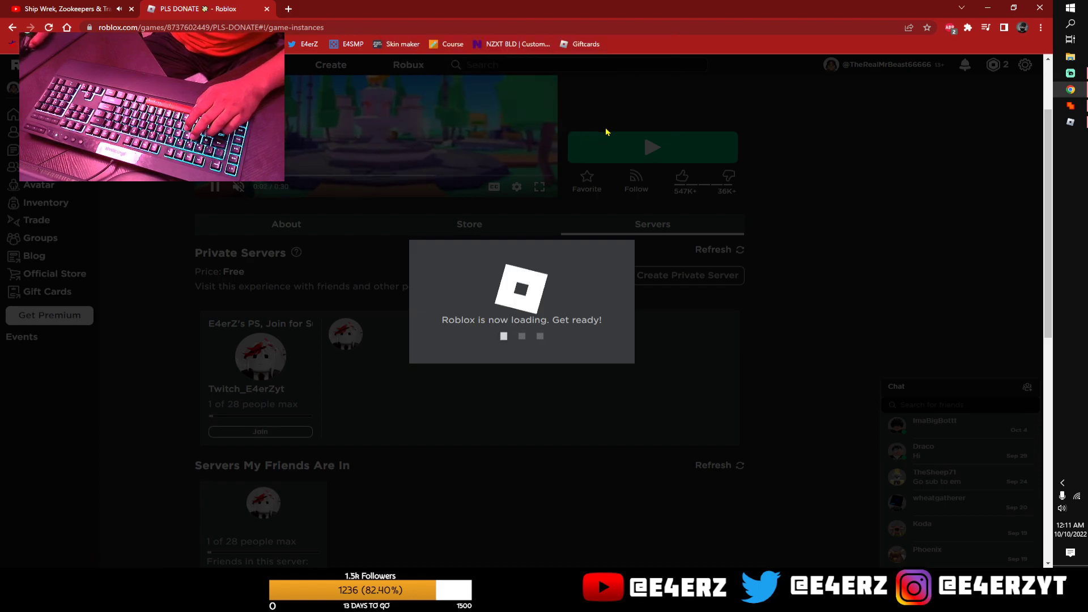
{"action": "left_click", "coordinate": [1071, 123]}
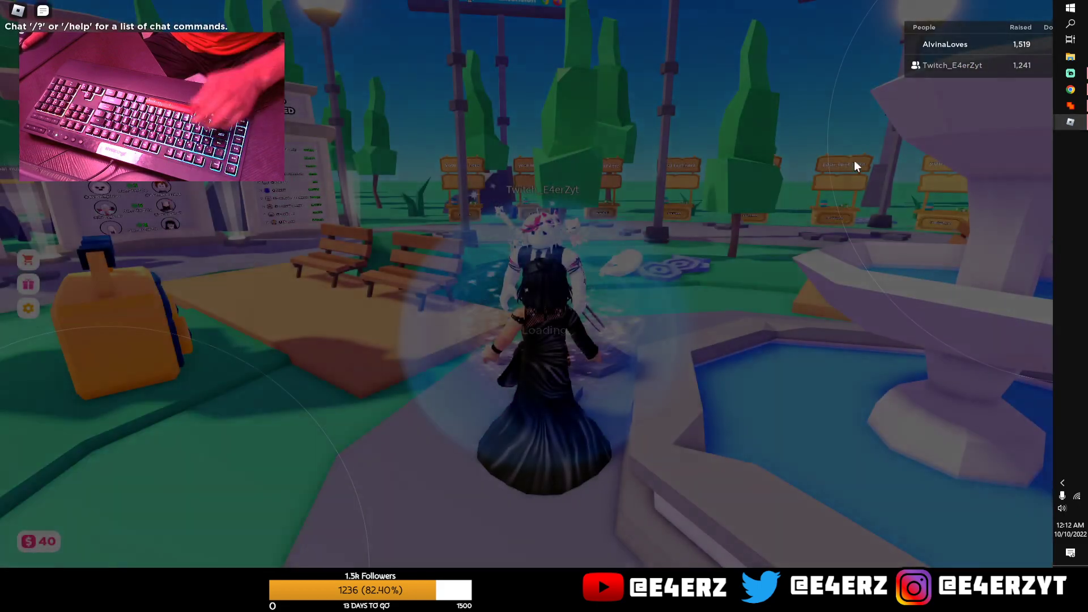
Turn off fullscreen in the second instance and drag its window beside the first
{"action": "key", "text": "Escape"}
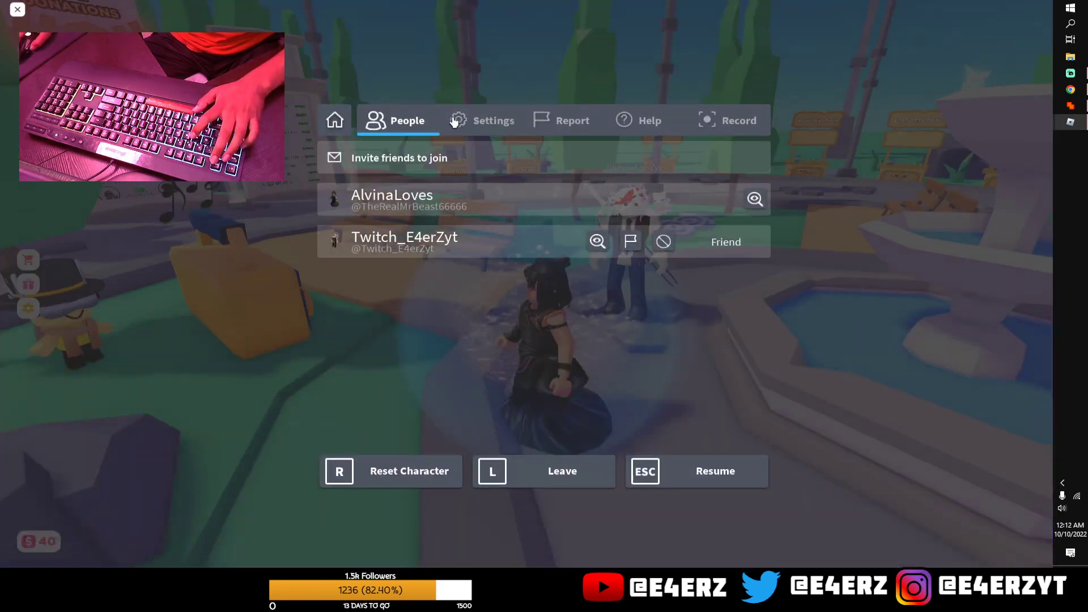
{"action": "left_click", "coordinate": [484, 120]}
{"action": "left_click", "coordinate": [764, 290]}
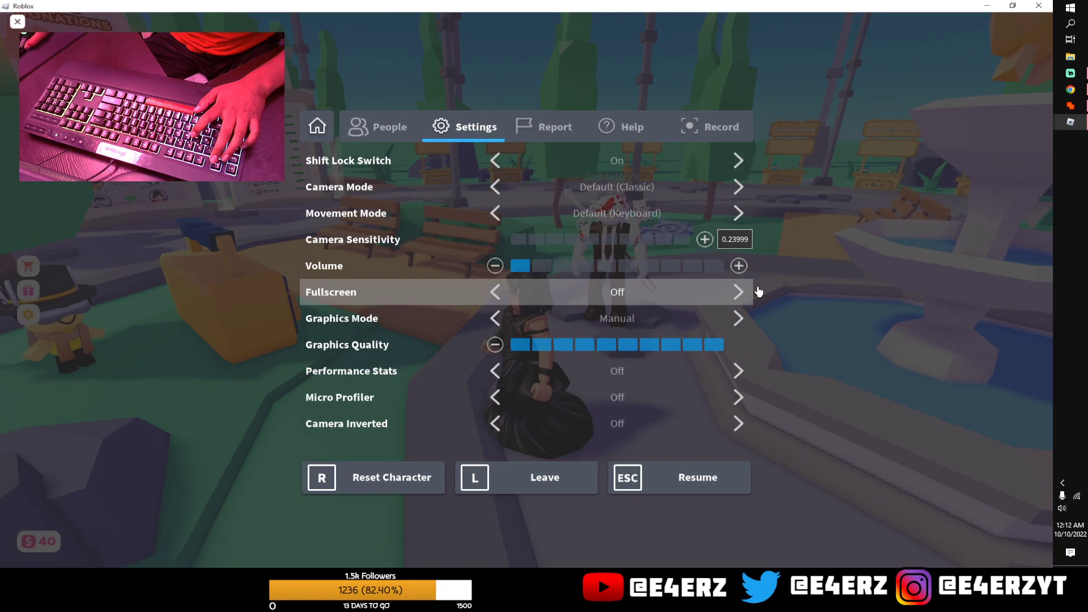
{"action": "key", "text": "Escape"}
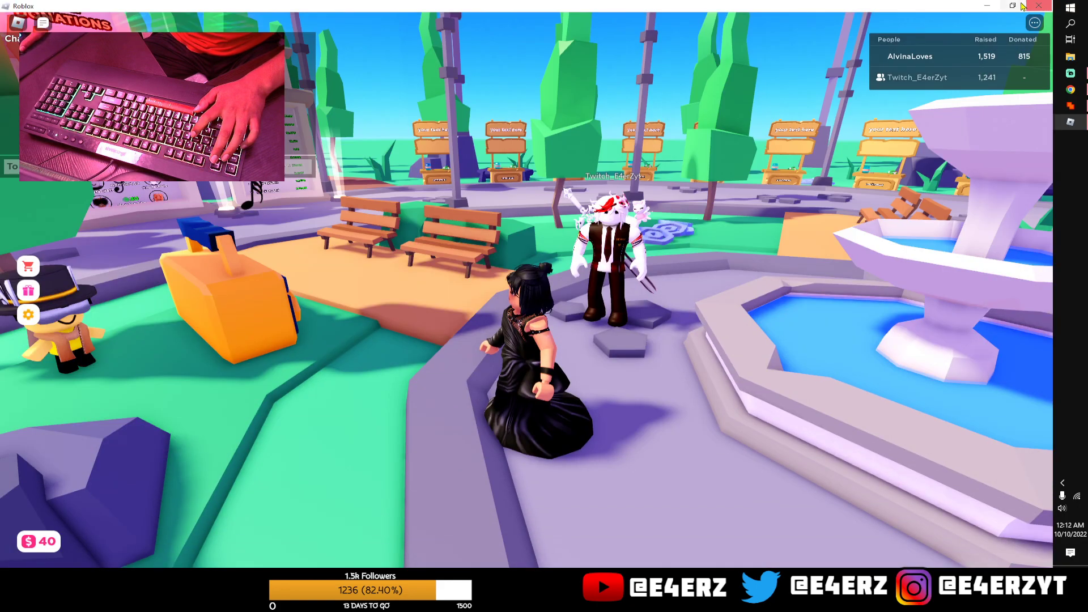
{"action": "left_click", "coordinate": [1013, 6]}
{"action": "mouse_move", "coordinate": [283, 48]}
{"action": "left_mouse_down"}
{"action": "mouse_move", "coordinate": [775, 111]}
{"action": "mouse_move", "coordinate": [779, 76]}
{"action": "left_mouse_up"}
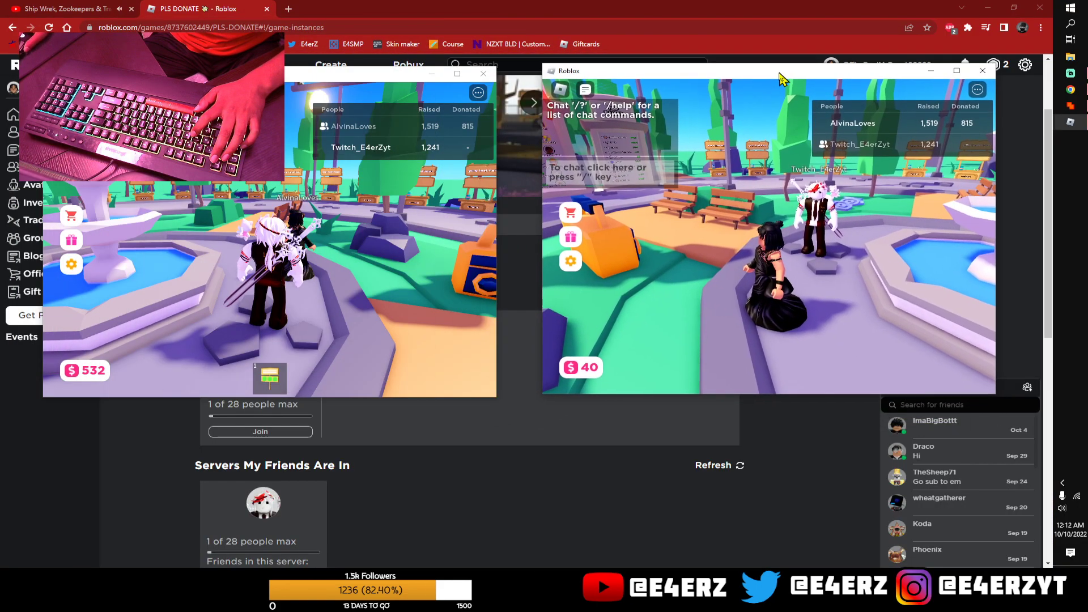
{"action": "left_click_drag", "start_coordinate": [383, 74], "coordinate": [376, 72]}
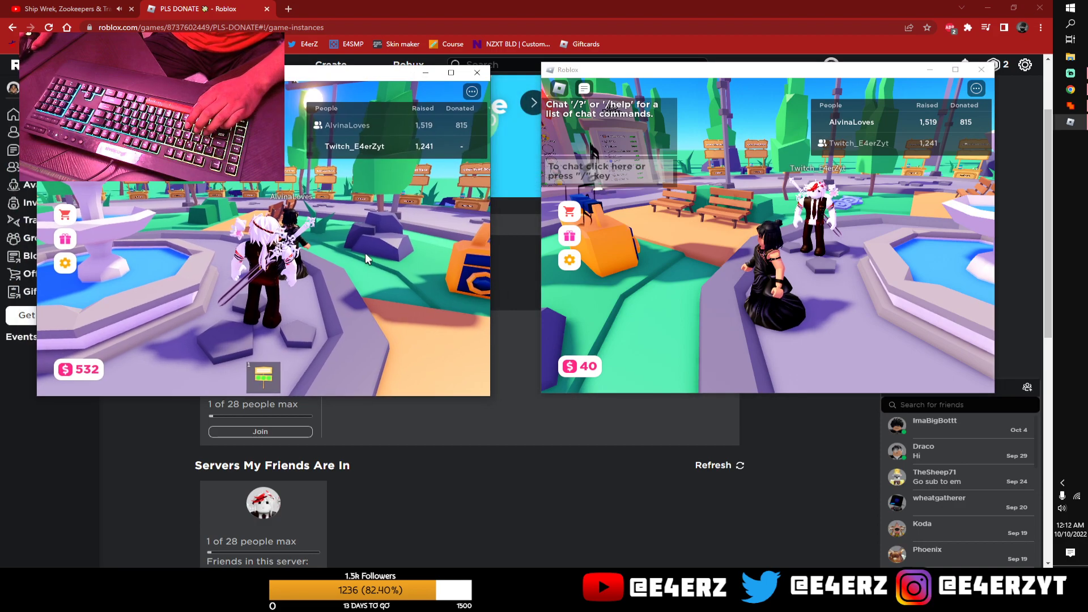
Walk both avatars, switching focus between the left and right game windows
{"action": "key", "text": "w"}
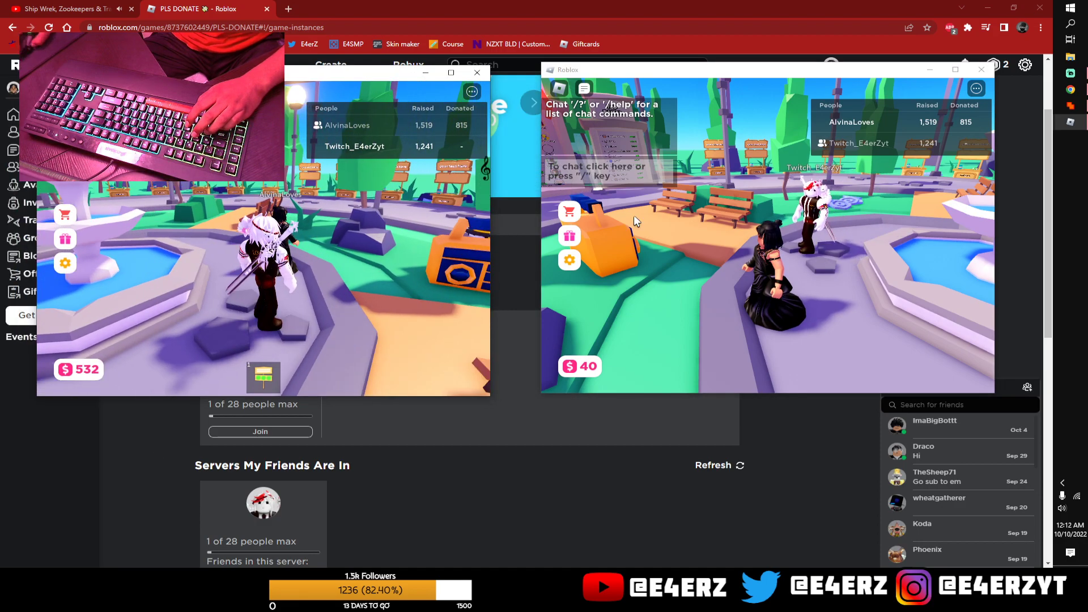
{"action": "left_click", "coordinate": [760, 283]}
{"action": "key", "text": "d"}
{"action": "key", "text": "w"}
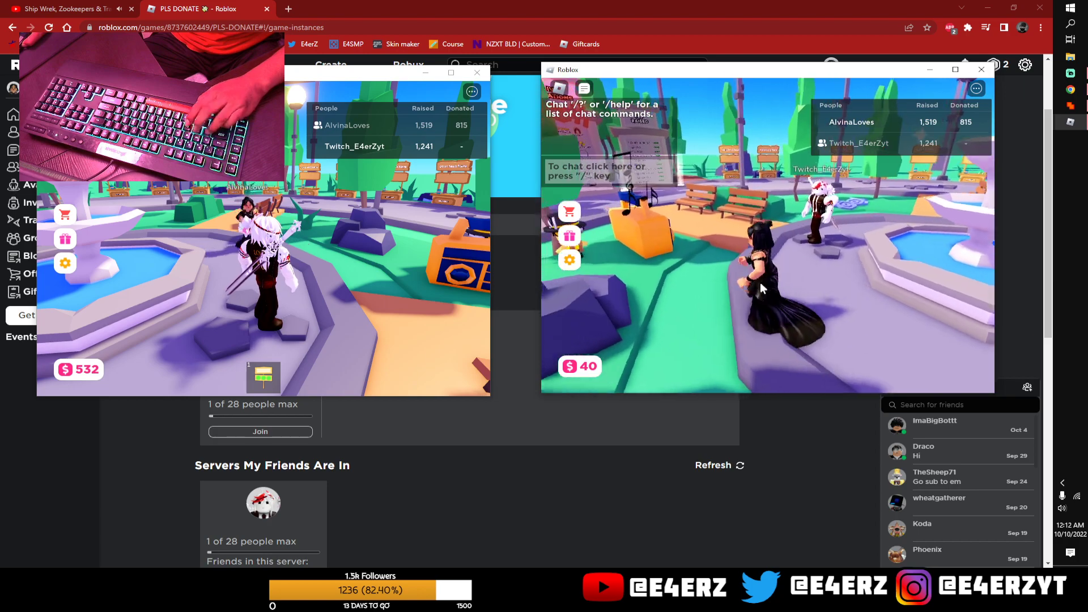
{"action": "left_click", "coordinate": [291, 266]}
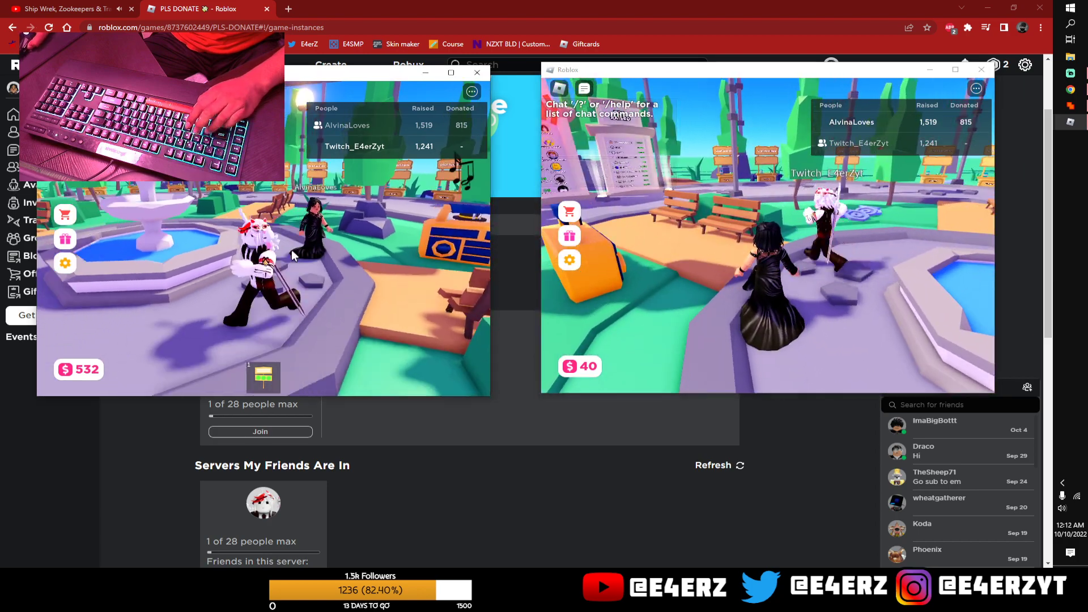
{"action": "left_click", "coordinate": [790, 298]}
{"action": "key", "text": "a"}
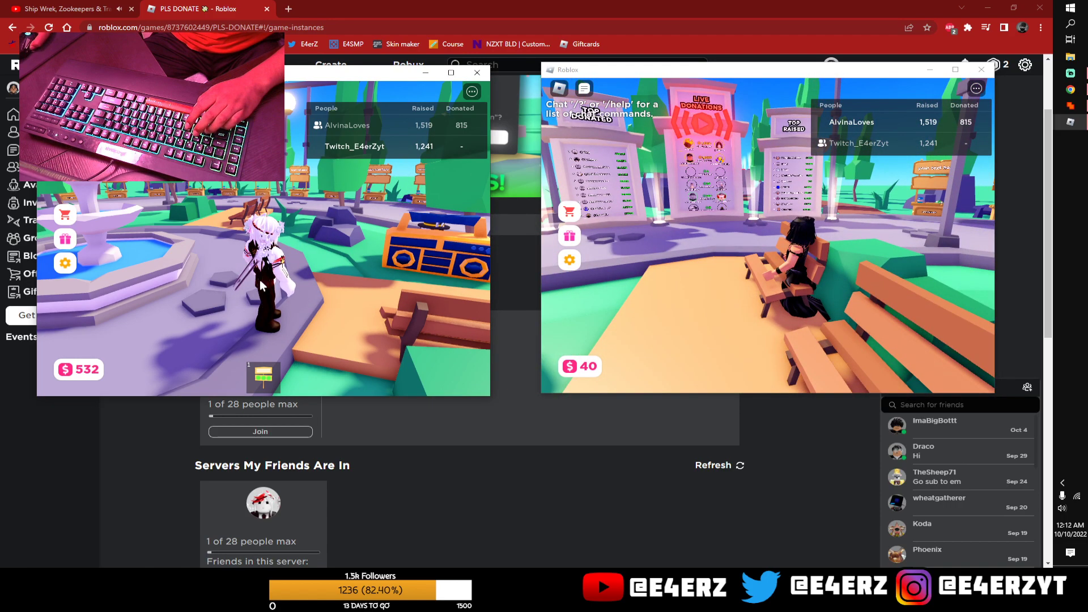
{"action": "left_click", "coordinate": [285, 287]}
{"action": "key", "text": "w"}
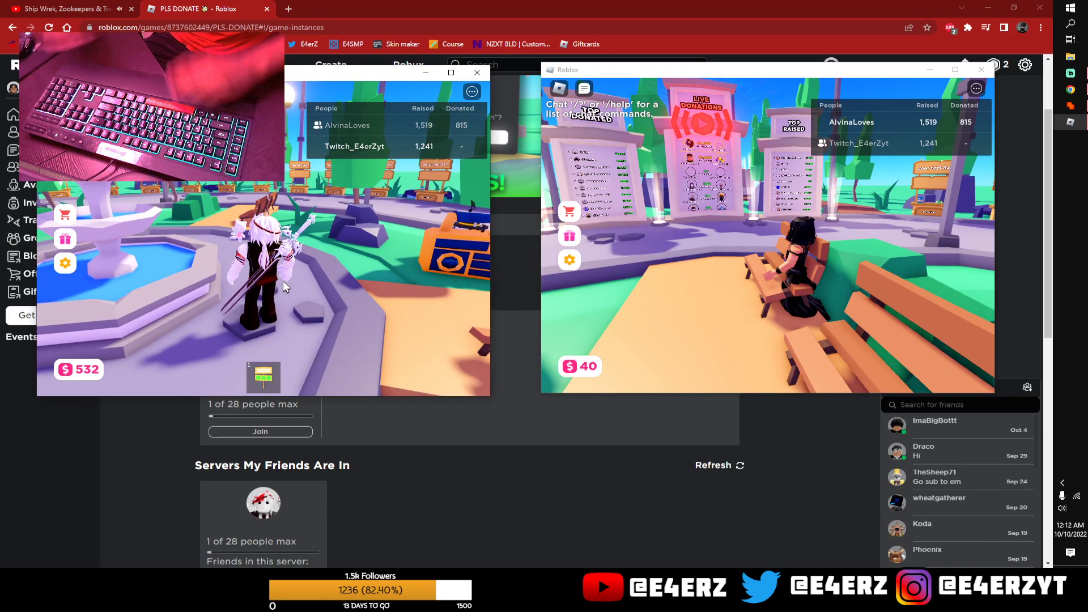